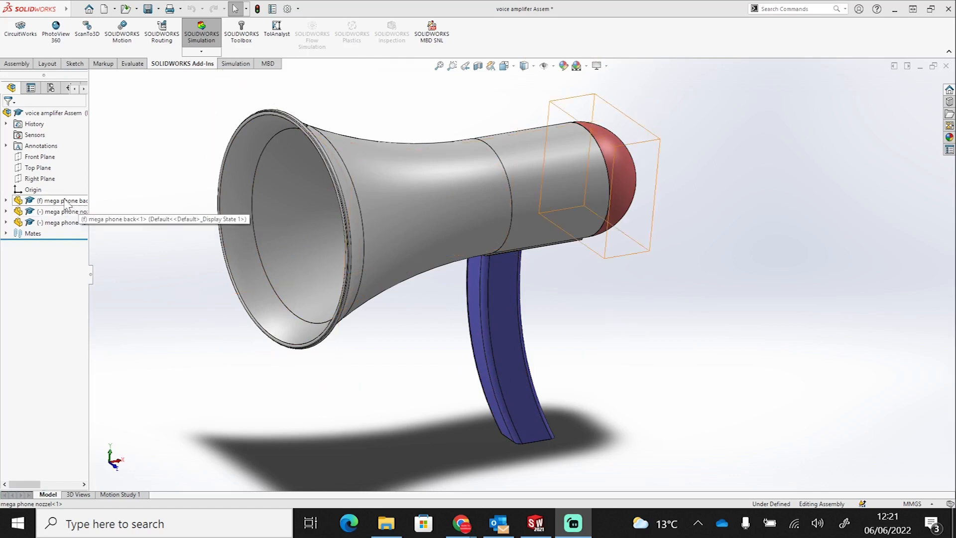
# Step: Examine the megaphone assembly's nozzle, back and handle components, including the perforated rear end of the back
pyautogui.click(389, 196)
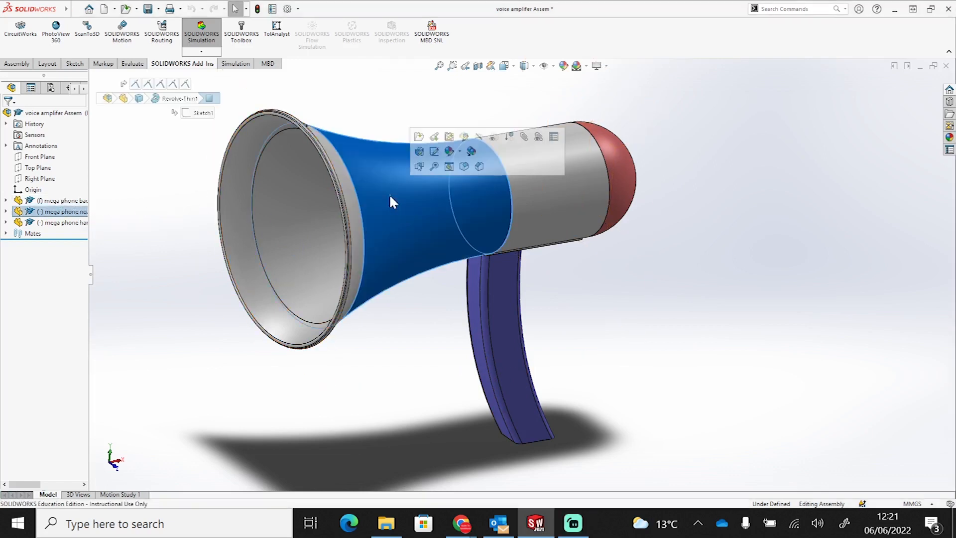
pyautogui.click(58, 213)
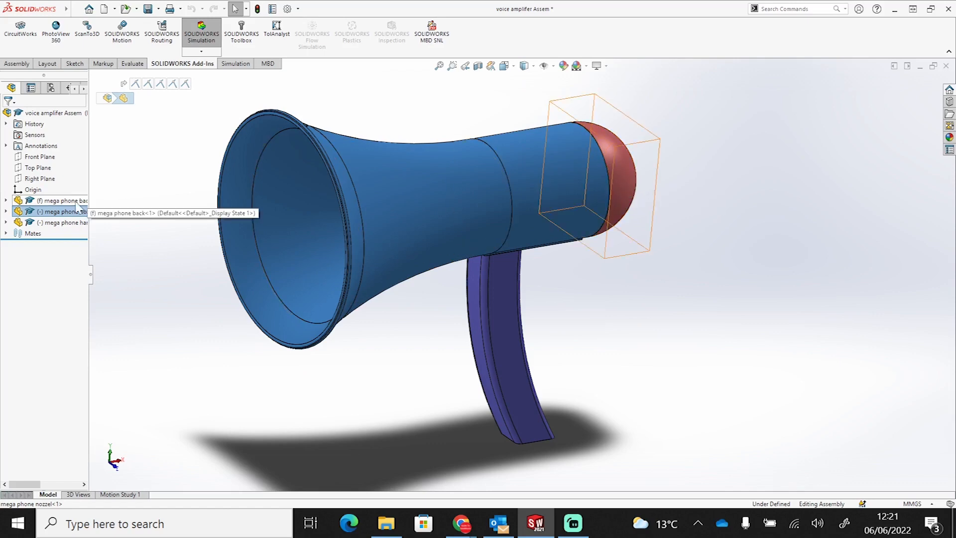
pyautogui.click(76, 201)
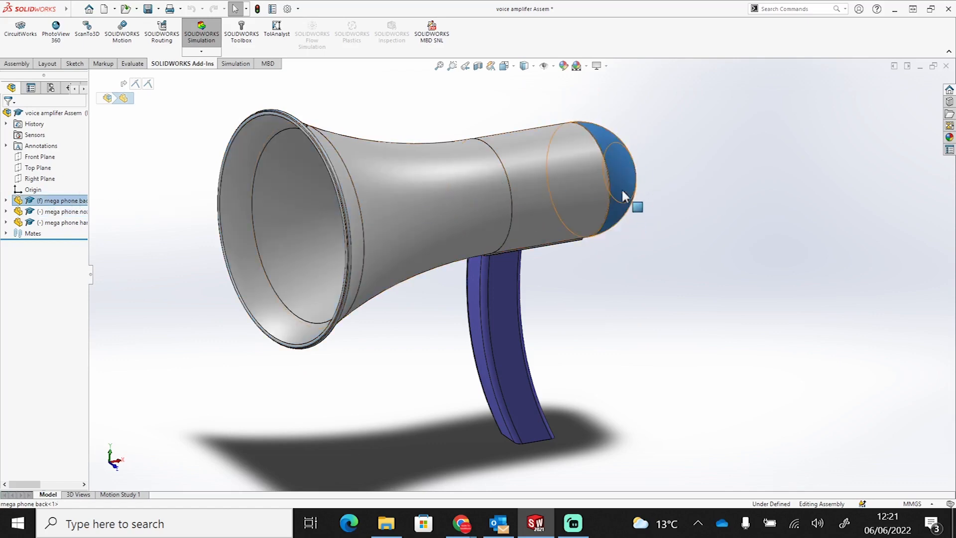
pyautogui.moveTo(673, 203); pyautogui.dragTo(561, 260, button='middle')
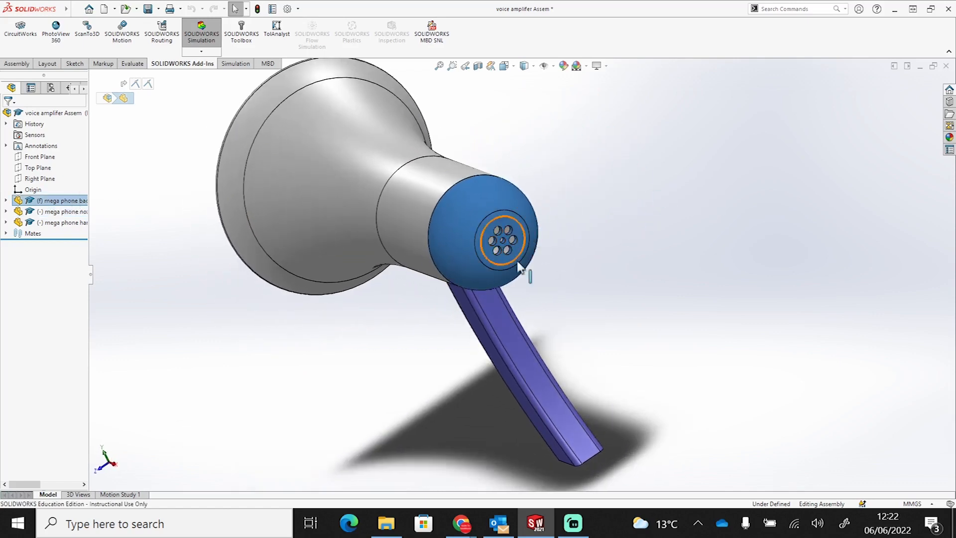
pyautogui.hotkey('ctrl', '1')
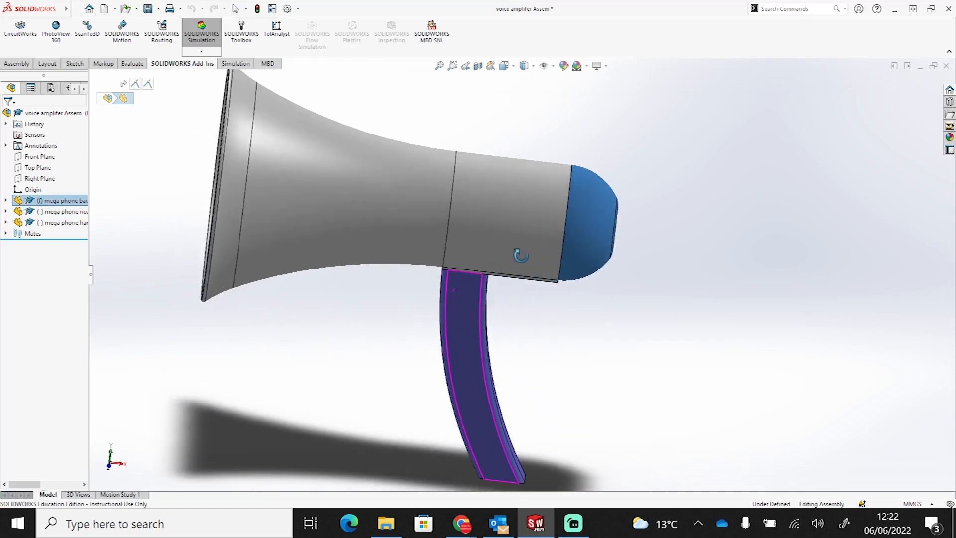
pyautogui.click(55, 222)
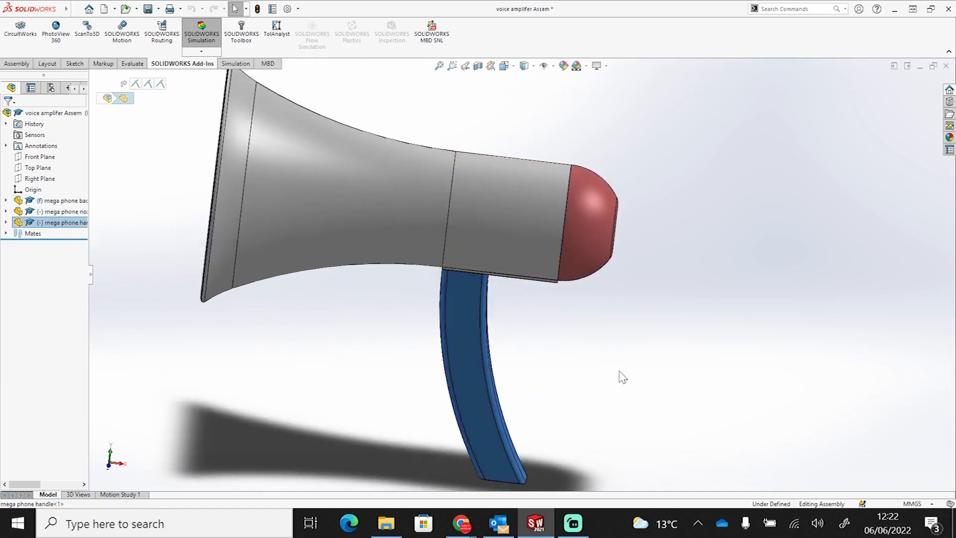
pyautogui.moveTo(554, 380); pyautogui.dragTo(594, 364, button='middle')
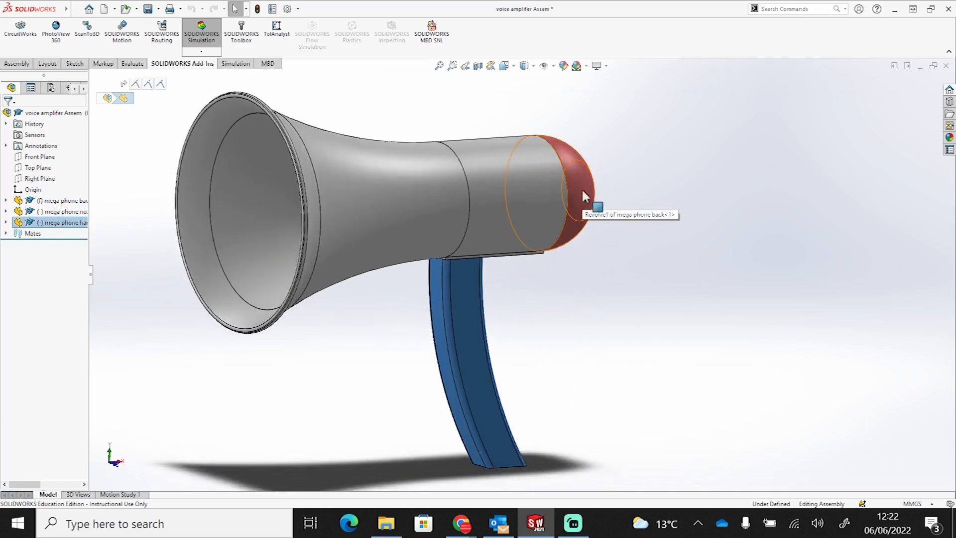
pyautogui.click(60, 200)
pyautogui.moveTo(647, 314); pyautogui.dragTo(624, 328, button='middle')
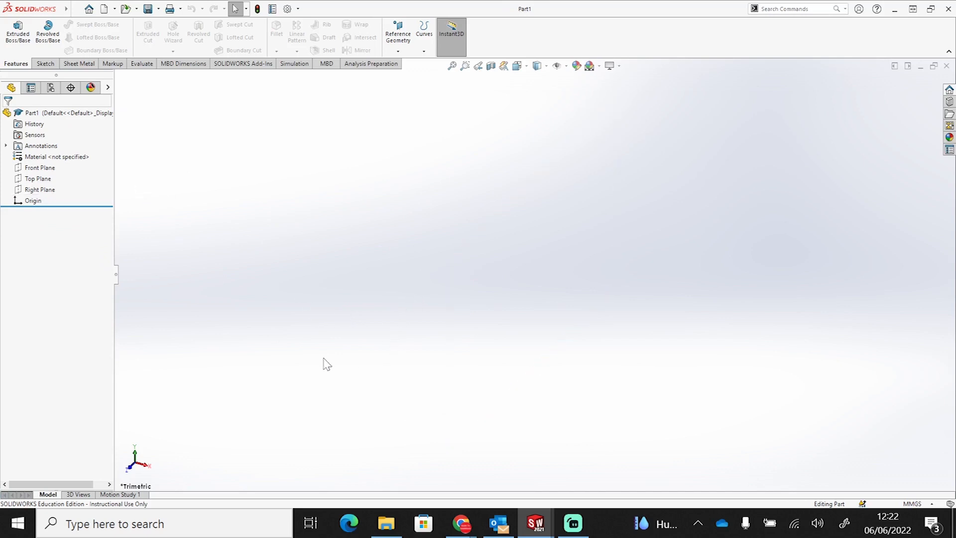
# Step: Start a sketch on the Front Plane and draw a horizontal centerline about 42 mm long from the origin
pyautogui.click(40, 168)
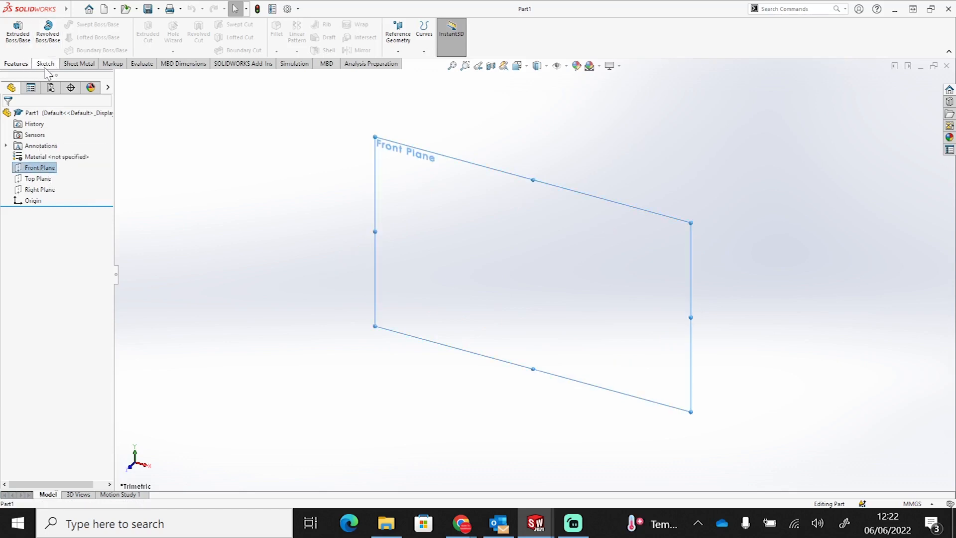
pyautogui.click(46, 64)
pyautogui.click(14, 31)
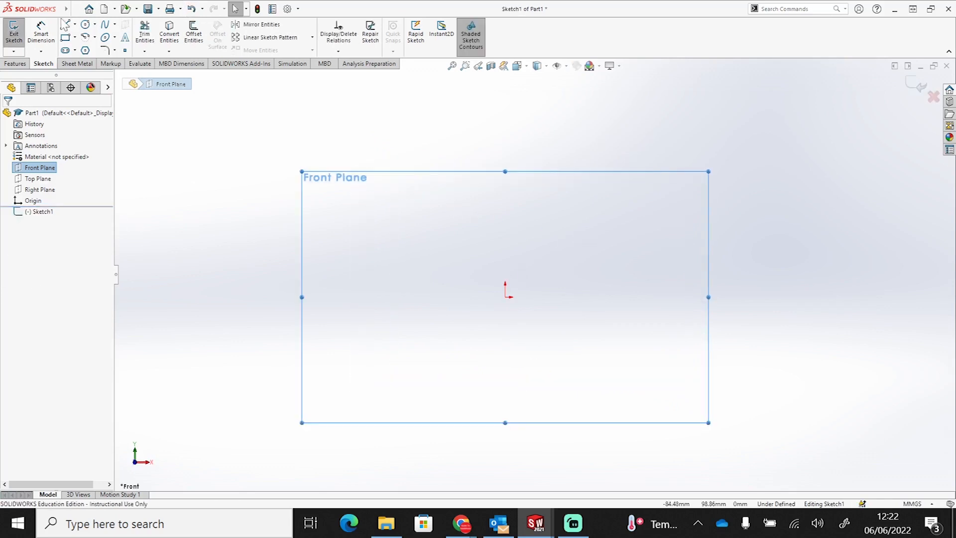
pyautogui.click(75, 24)
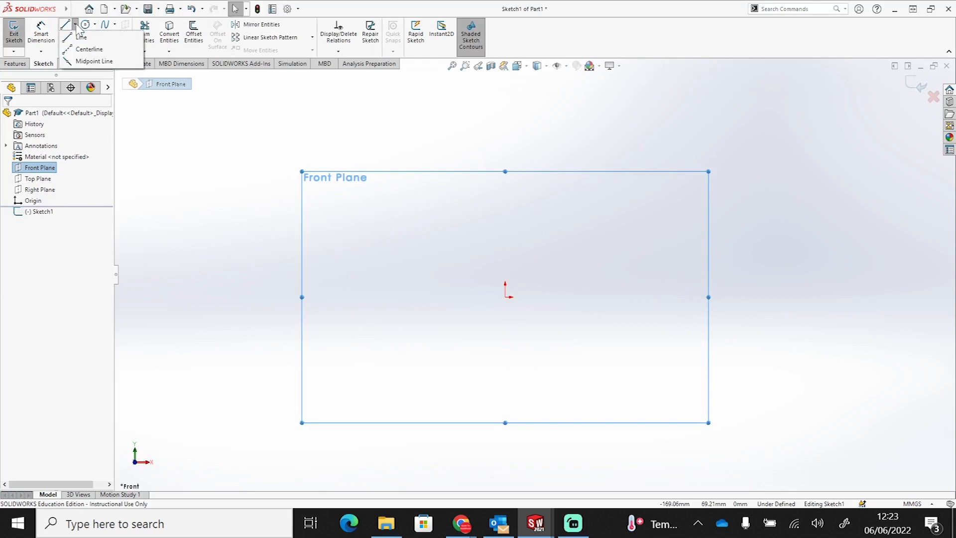
pyautogui.click(89, 50)
pyautogui.click(506, 297)
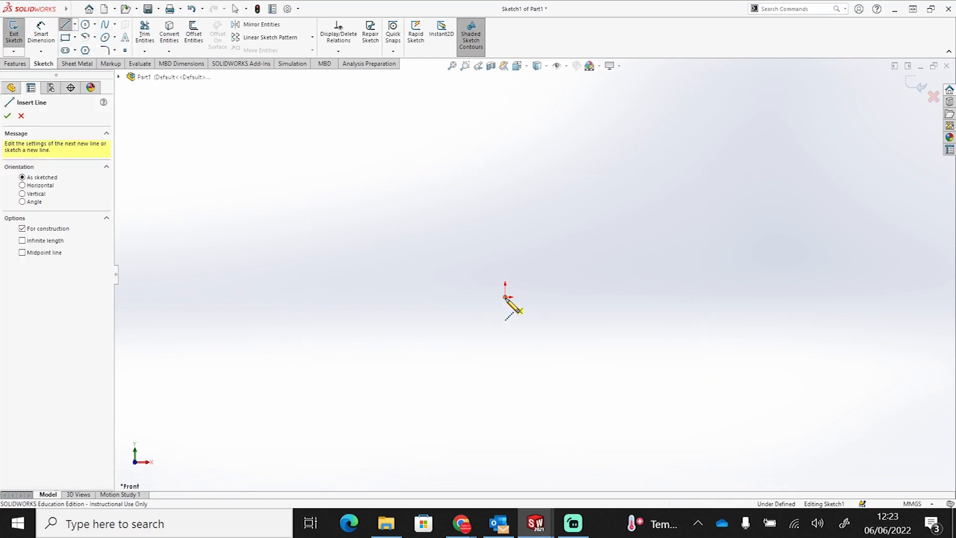
pyautogui.click(603, 297)
pyautogui.press('Escape')
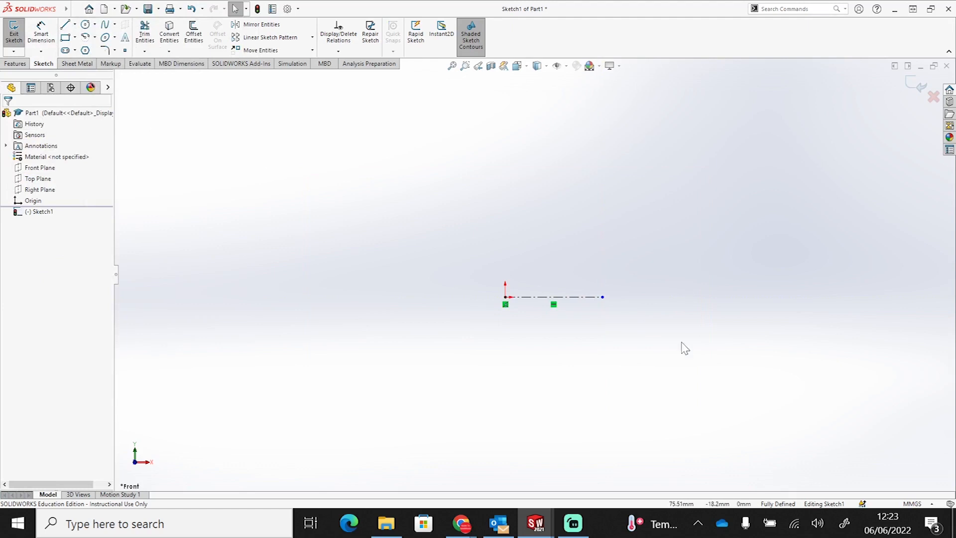
# Step: Draw a circle of about 42 mm radius centred on the origin and passing through the centerline's free end
pyautogui.click(86, 26)
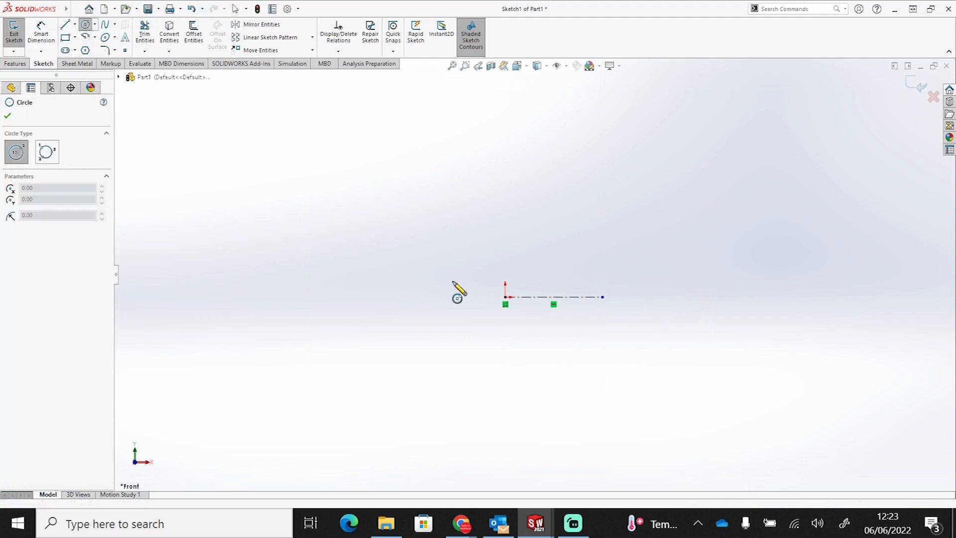
pyautogui.click(505, 297)
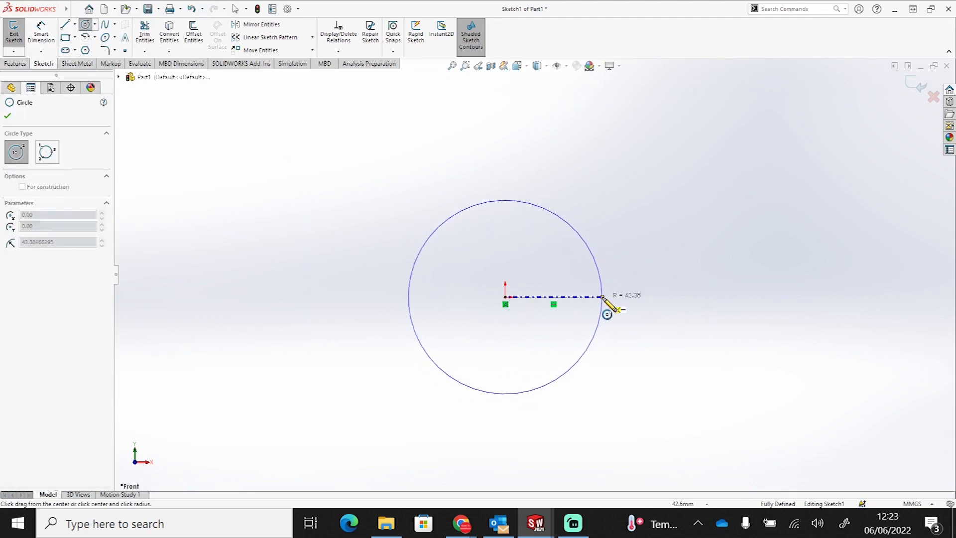
pyautogui.click(608, 297)
pyautogui.press('Escape')
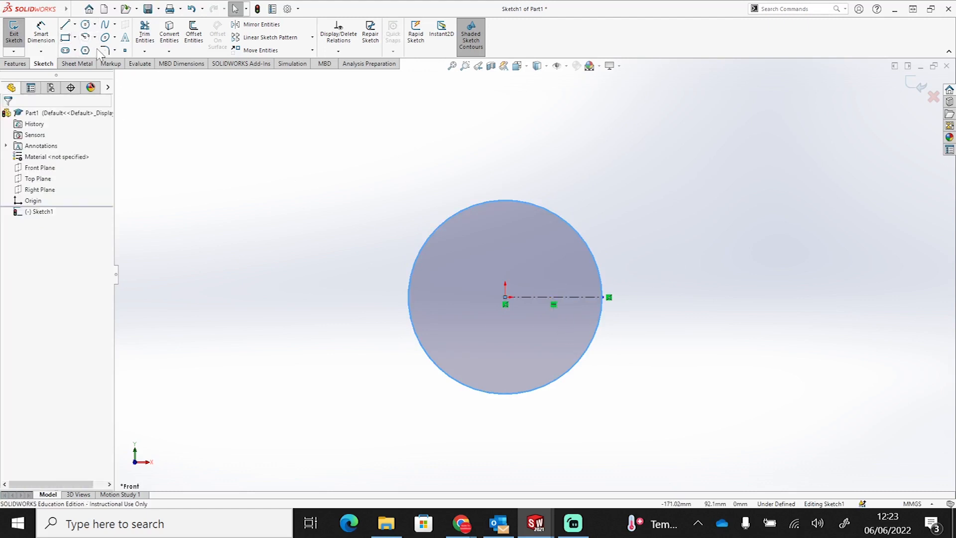
# Step: Draw a vertical solid line from the origin up to the circle's uppermost point
pyautogui.click(76, 25)
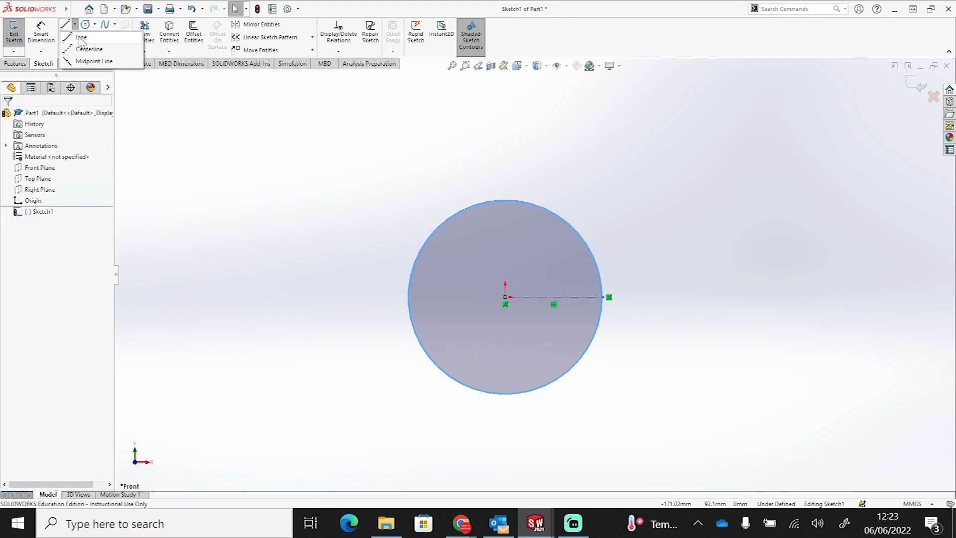
pyautogui.click(68, 36)
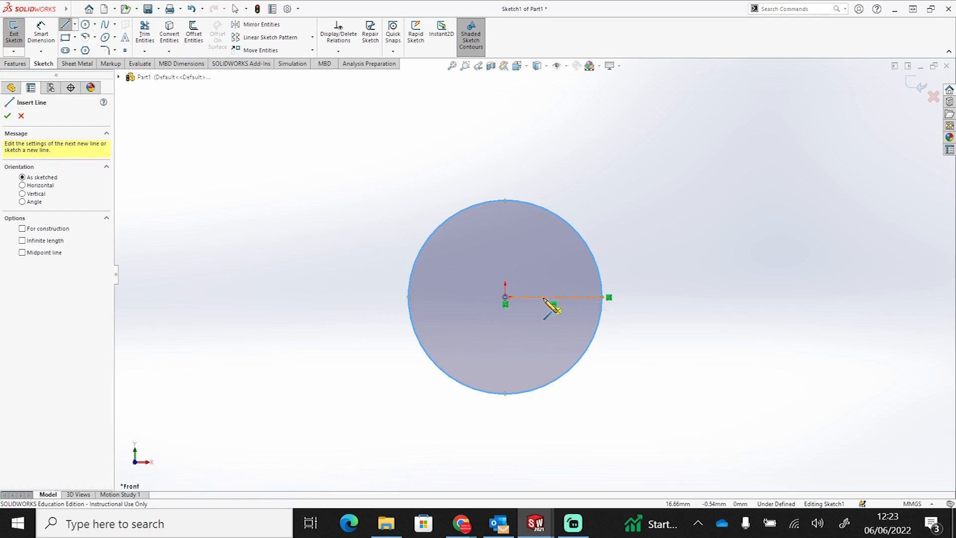
pyautogui.click(505, 297)
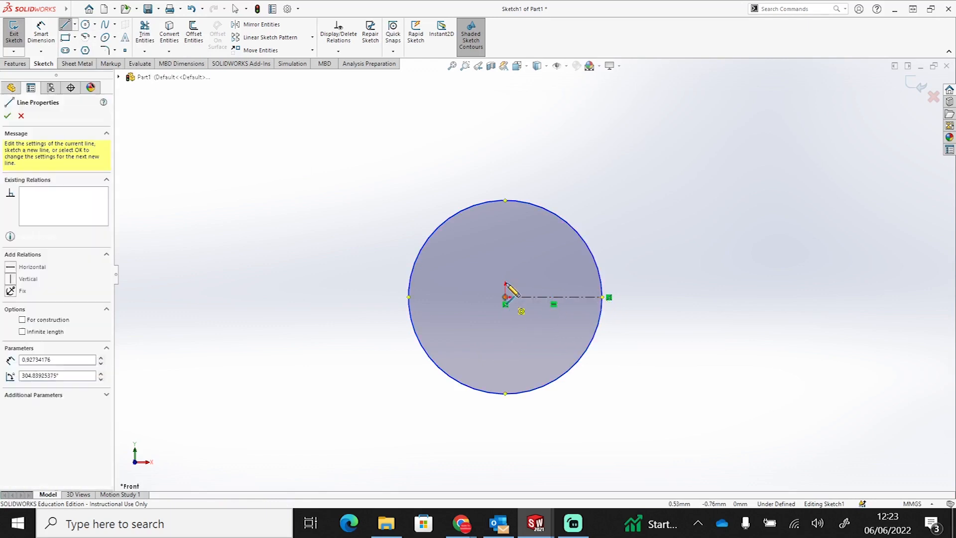
pyautogui.click(505, 201)
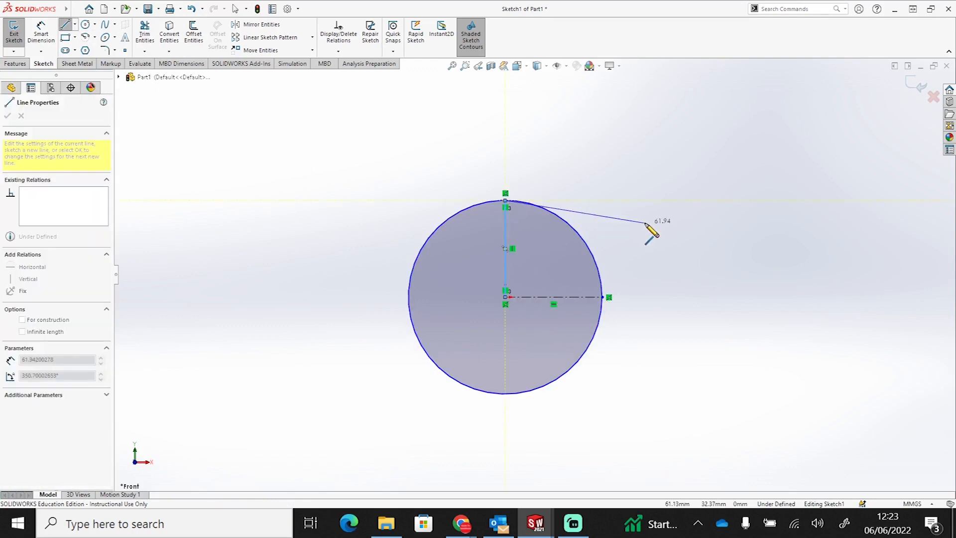
pyautogui.press('Escape')
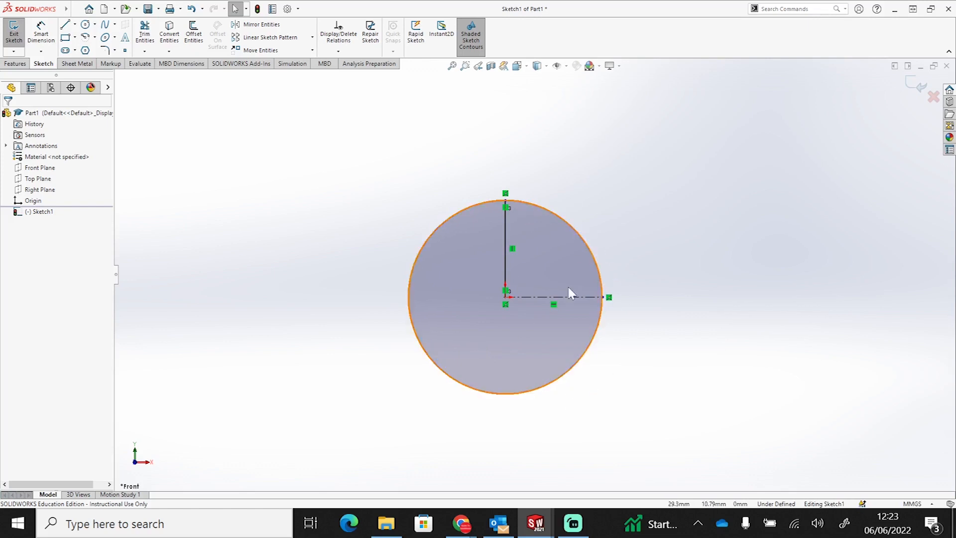
# Step: Dimension the circle's diameter to 100 mm
pyautogui.click(44, 29)
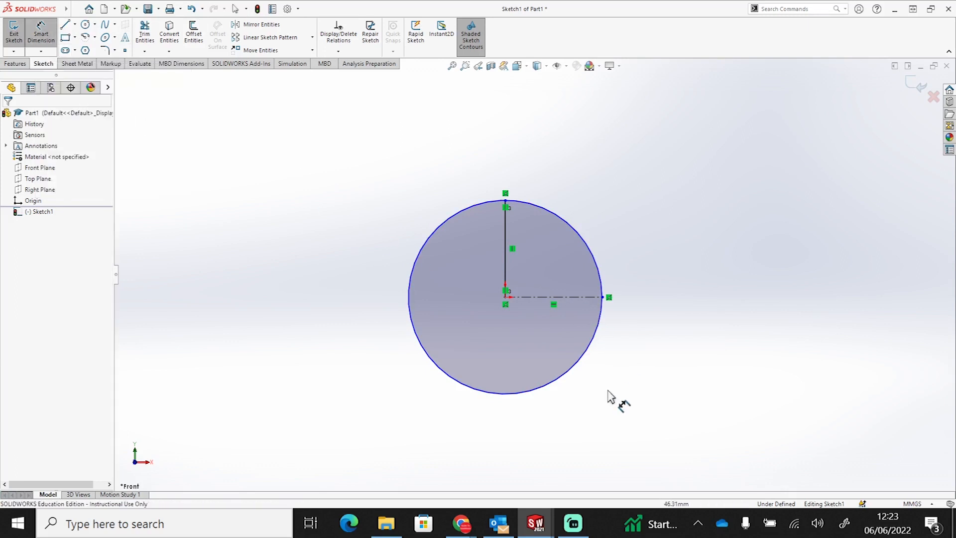
pyautogui.click(558, 374)
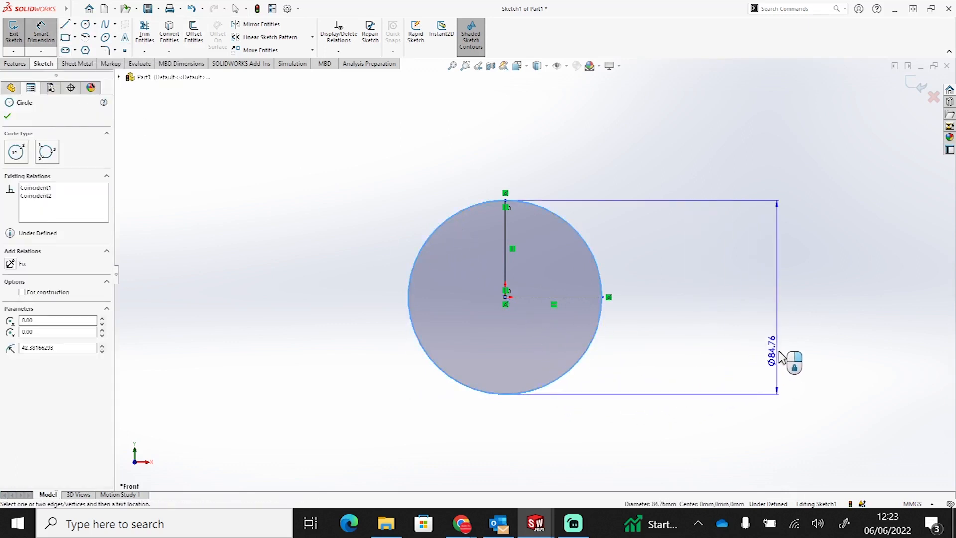
pyautogui.click(784, 366)
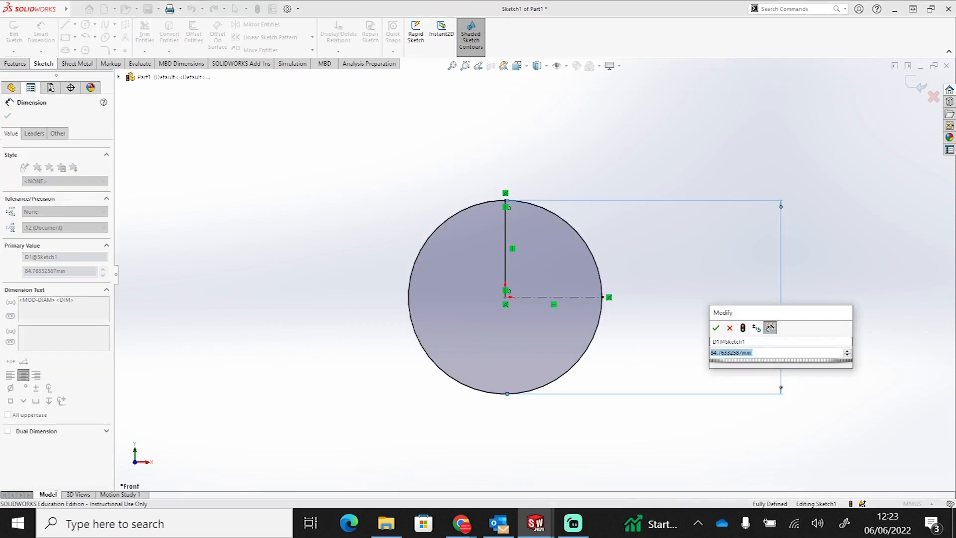
pyautogui.write('100')
pyautogui.press('Return')
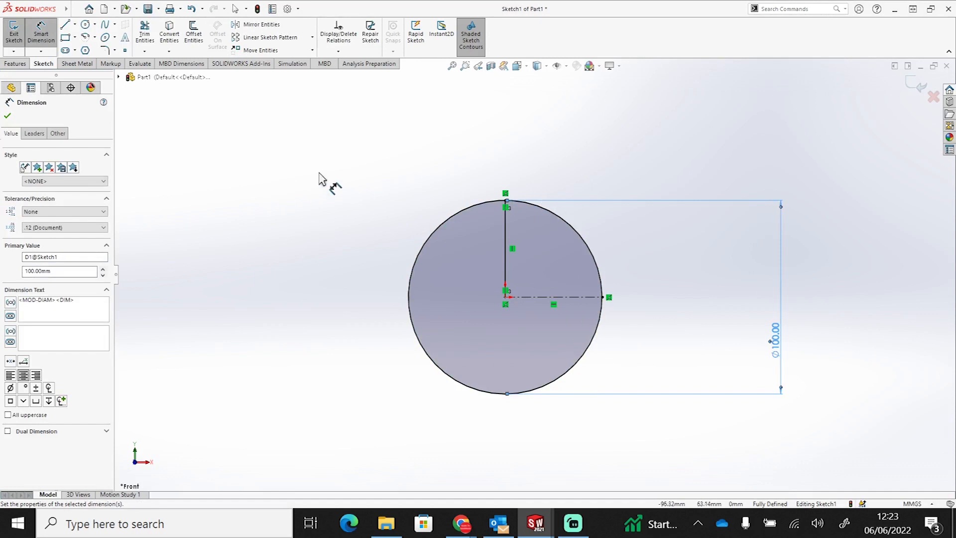
# Step: Trim the circle to the quarter arc between the vertical line and the centerline's free end
pyautogui.click(144, 32)
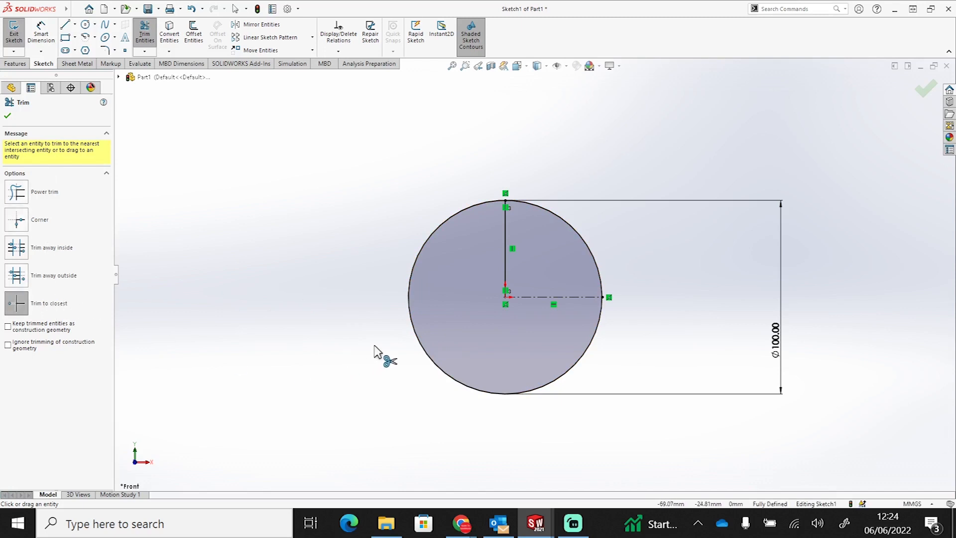
pyautogui.click(420, 345)
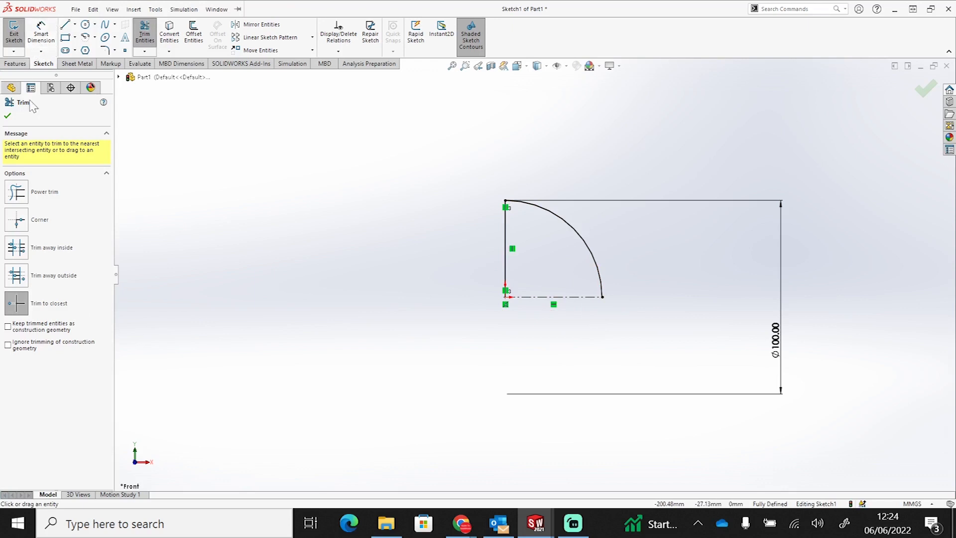
pyautogui.click(15, 64)
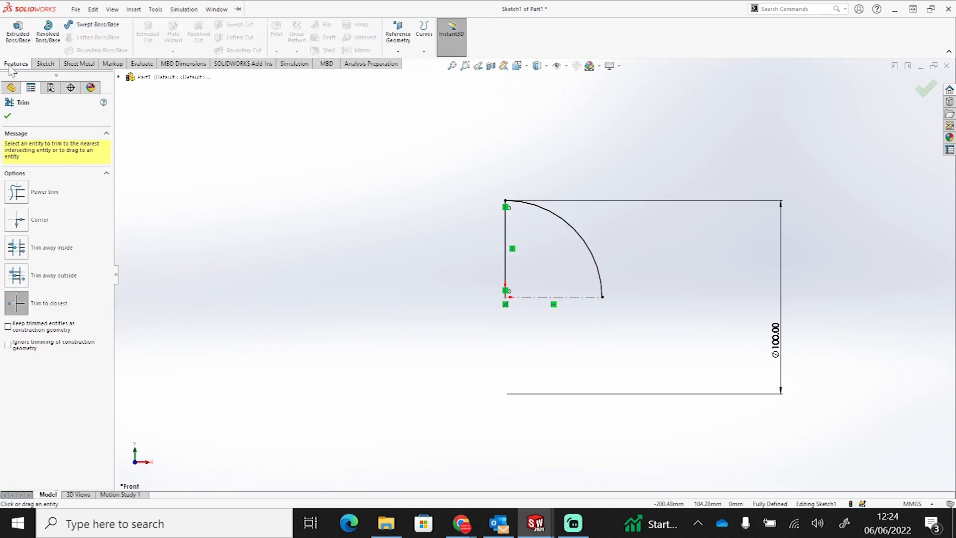
pyautogui.click(50, 65)
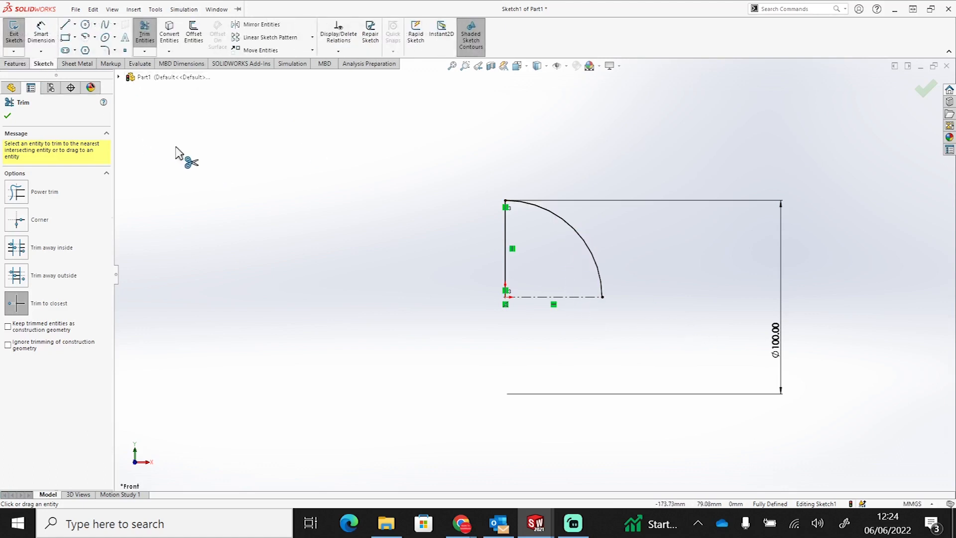
pyautogui.press('Escape')
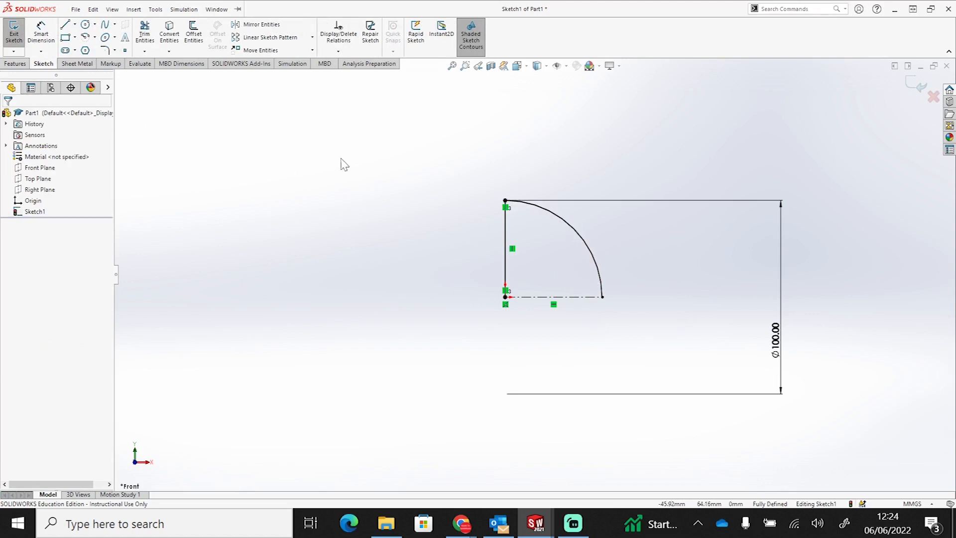
# Step: Draw a vertical line inside the quarter circle from the centerline, near its free end, up to the arc
pyautogui.click(65, 25)
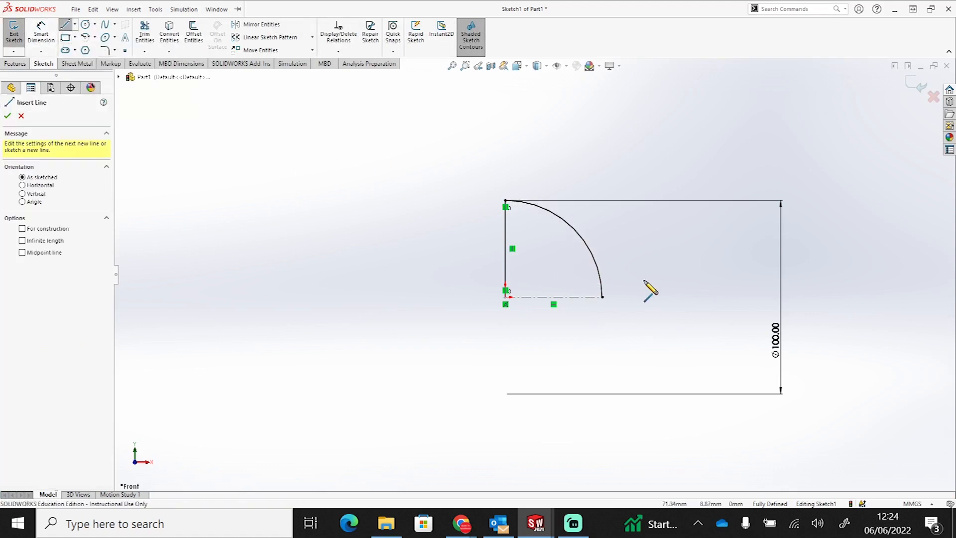
pyautogui.click(581, 297)
pyautogui.click(580, 237)
pyautogui.press('Escape')
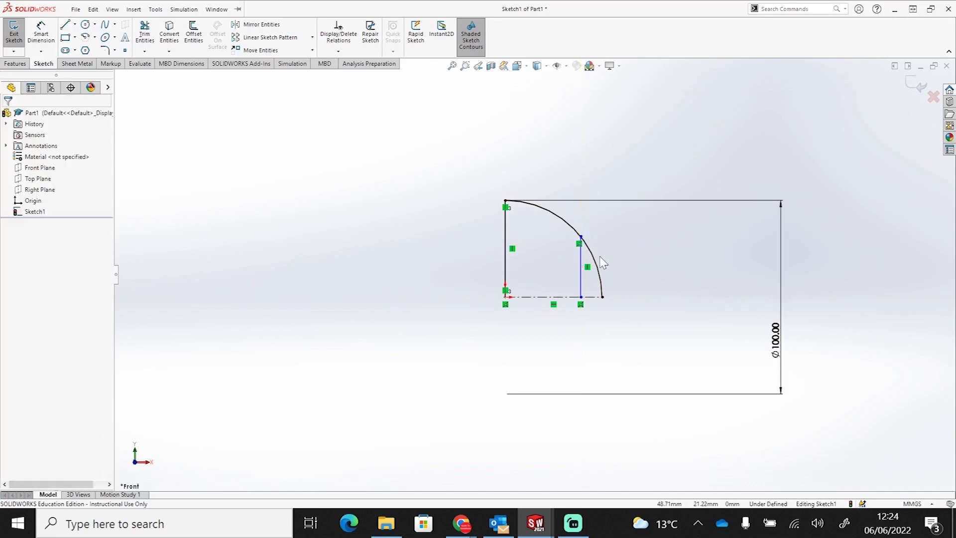
# Step: Dimension the horizontal distance between the two vertical lines to 44 mm
pyautogui.scroll(-3, 600, 259)
pyautogui.scroll(-2, 596, 258)
pyautogui.scroll(-3, 541, 265)
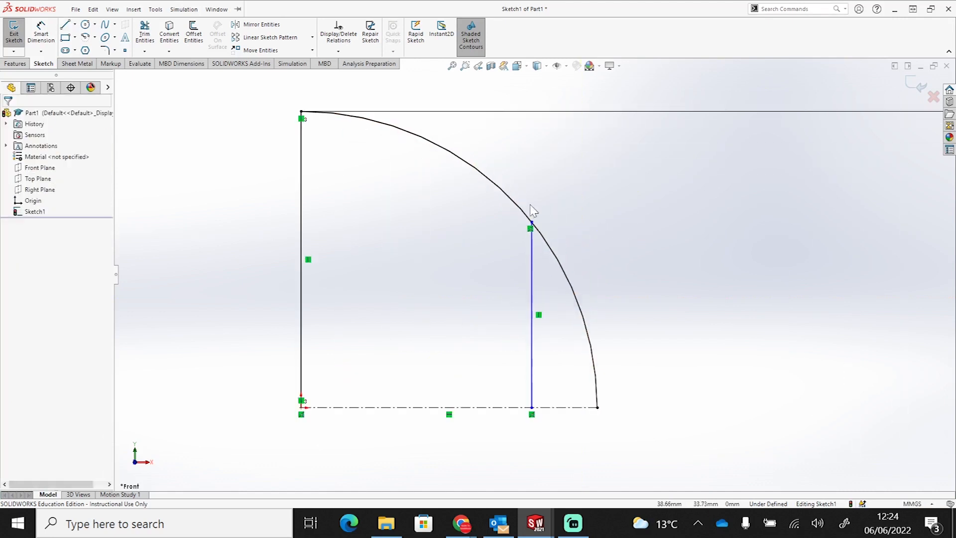
pyautogui.scroll(3, 541, 265)
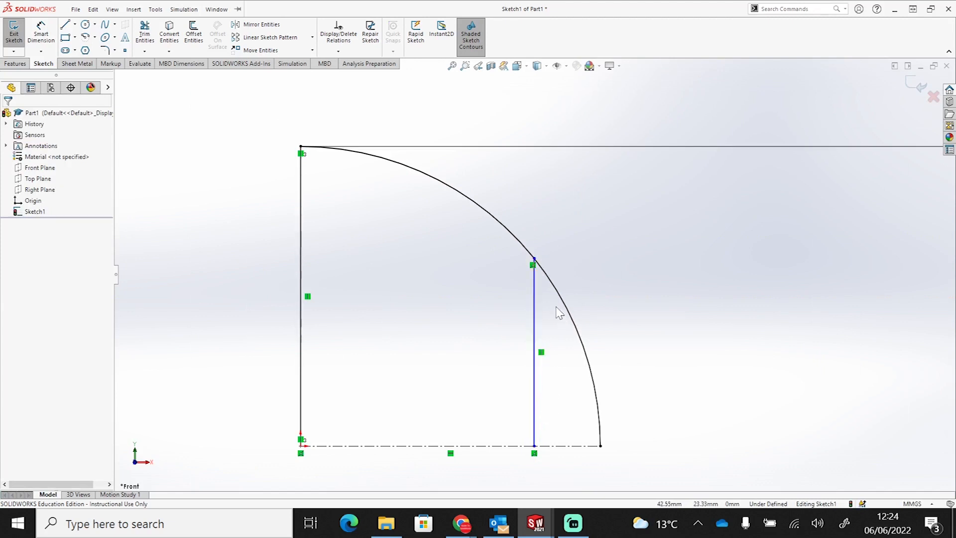
pyautogui.click(41, 33)
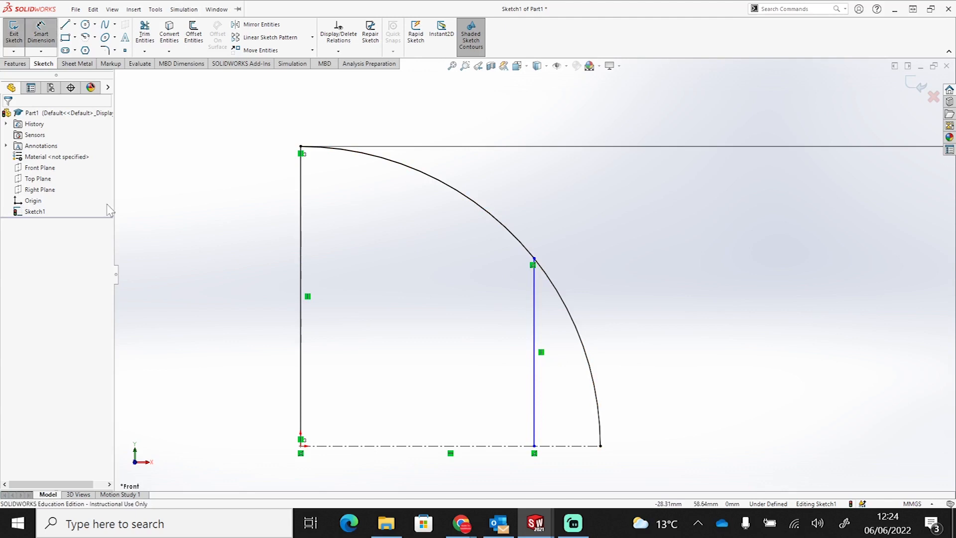
pyautogui.click(533, 391)
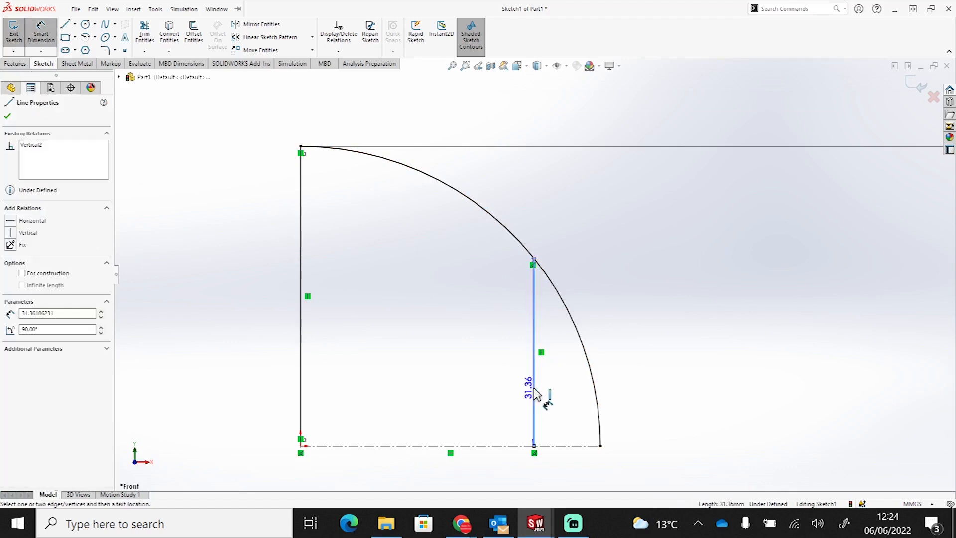
pyautogui.click(301, 398)
pyautogui.click(213, 371)
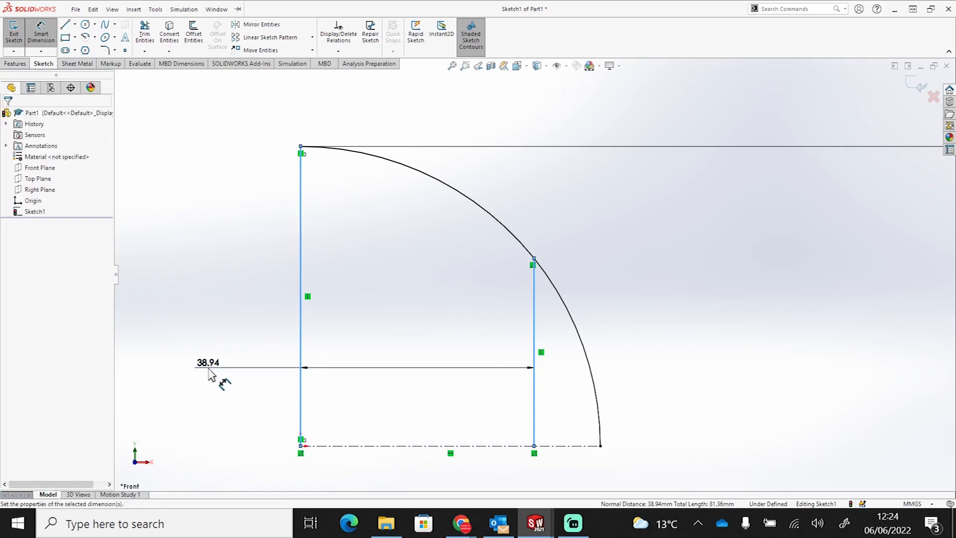
pyautogui.write('44')
pyautogui.press('Return')
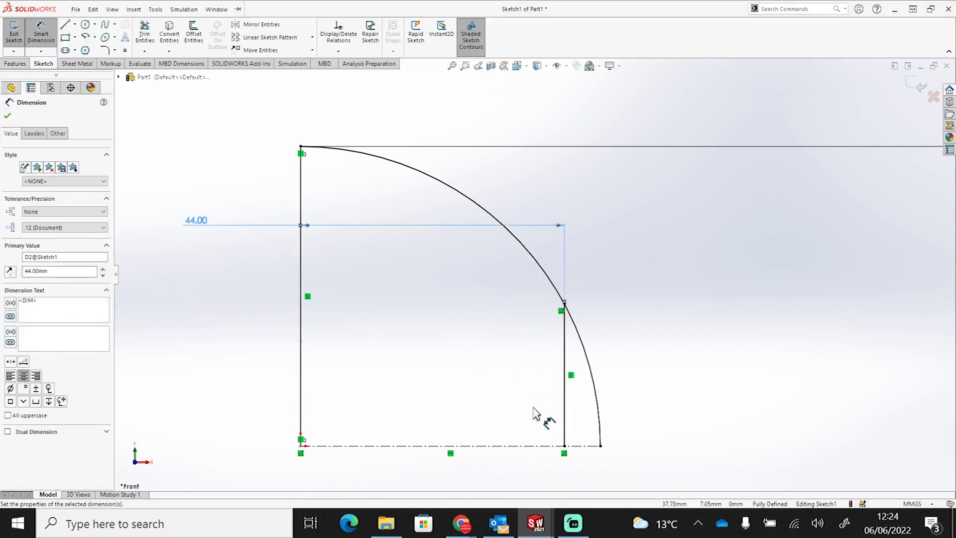
# Step: Trim away the lower piece of the arc that extends beyond the shorter vertical line
pyautogui.click(145, 30)
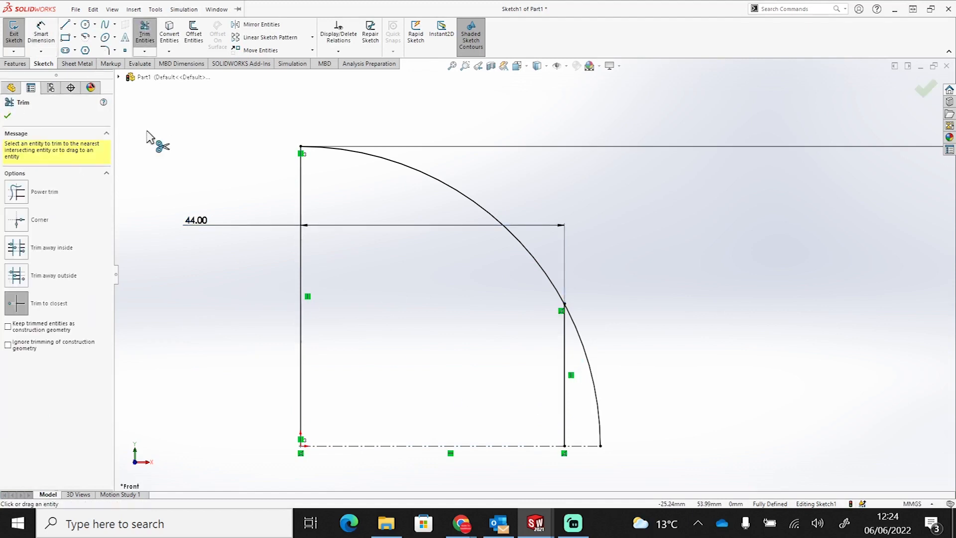
pyautogui.click(597, 393)
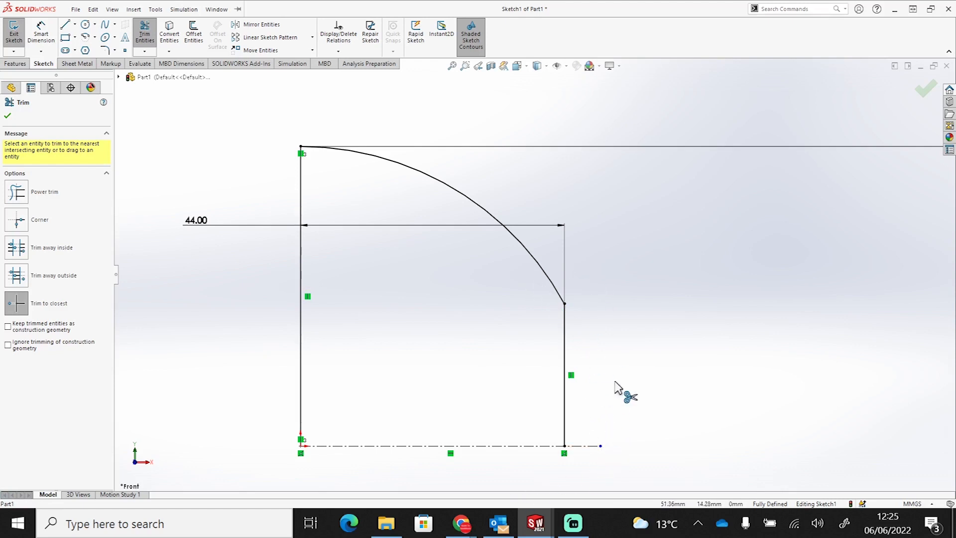
pyautogui.click(8, 117)
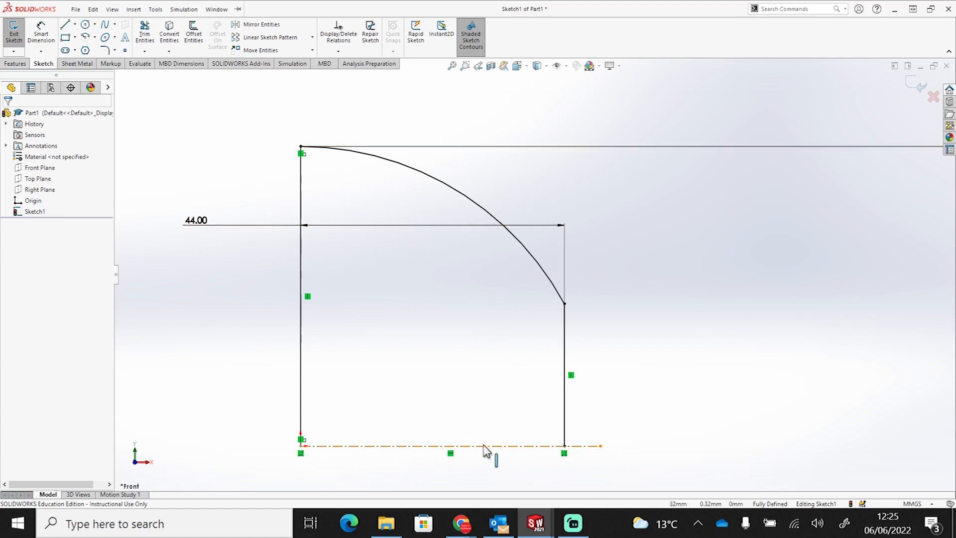
# Step: Revolve the profile 360 degrees about the centerline, letting the open sketch be closed automatically
pyautogui.click(15, 64)
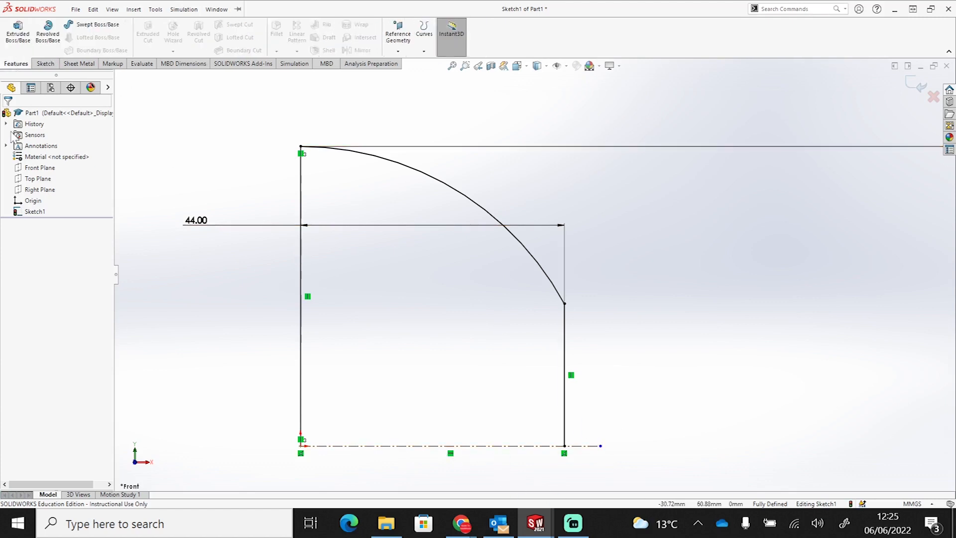
pyautogui.click(50, 40)
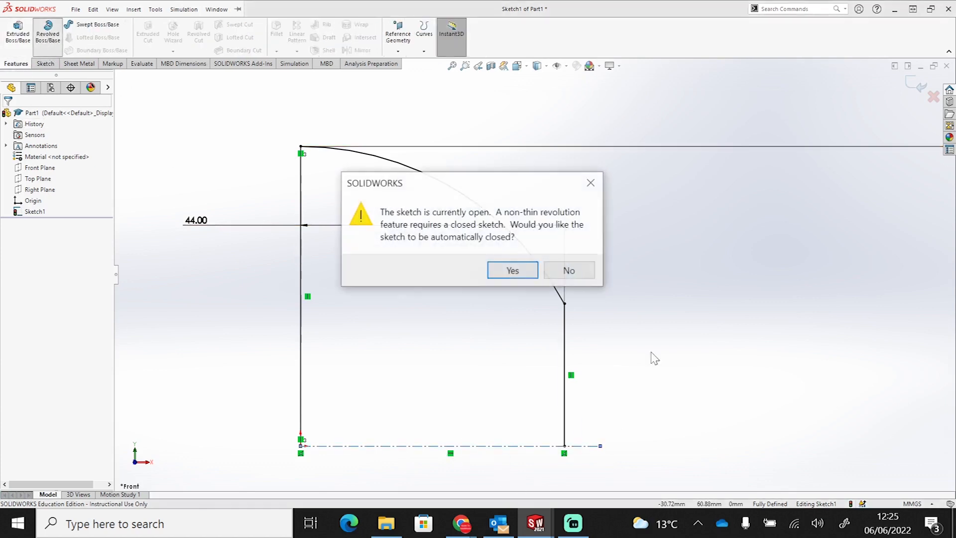
pyautogui.click(502, 273)
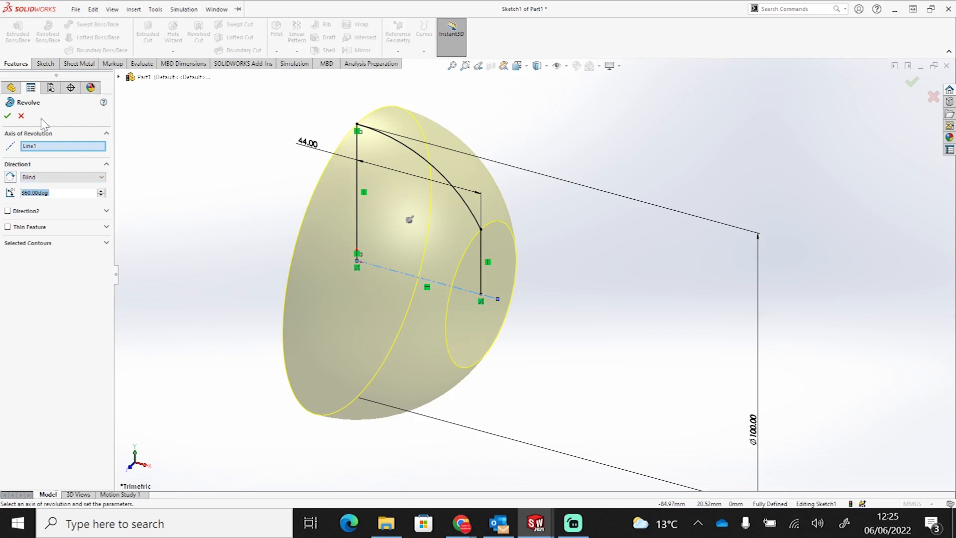
pyautogui.click(7, 116)
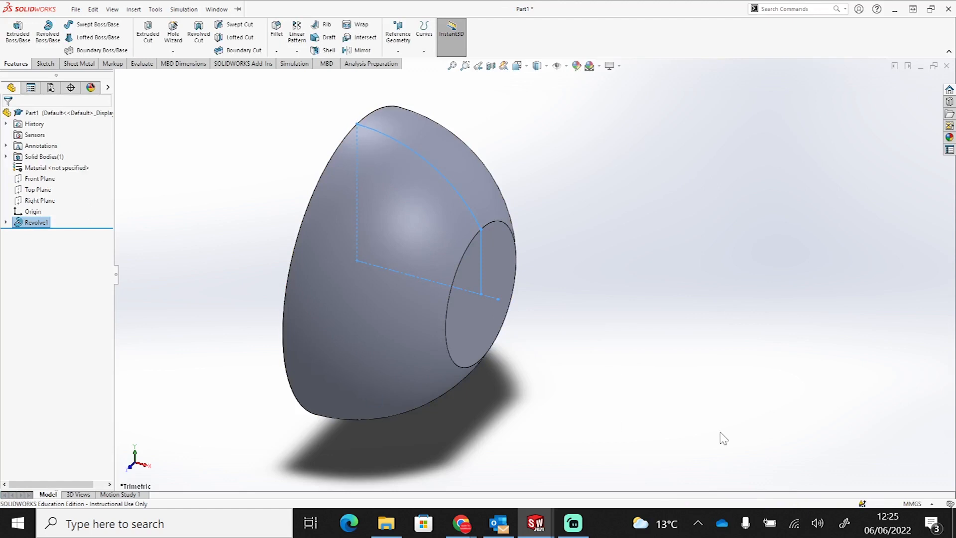
# Step: Apply a constant-size 10 mm fillet to the circular edge of the dome's small flat end, using full preview
pyautogui.moveTo(588, 359); pyautogui.dragTo(595, 331, button='middle')
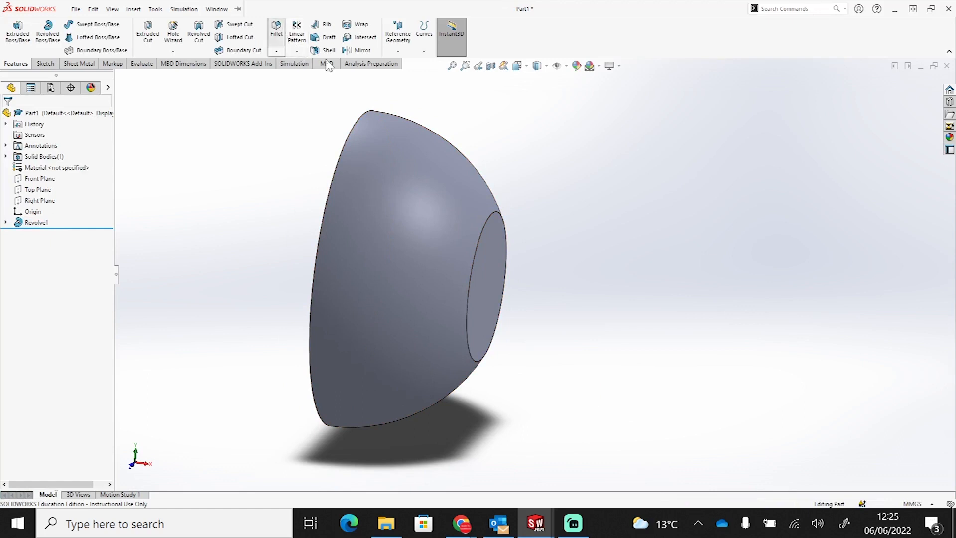
pyautogui.click(486, 222)
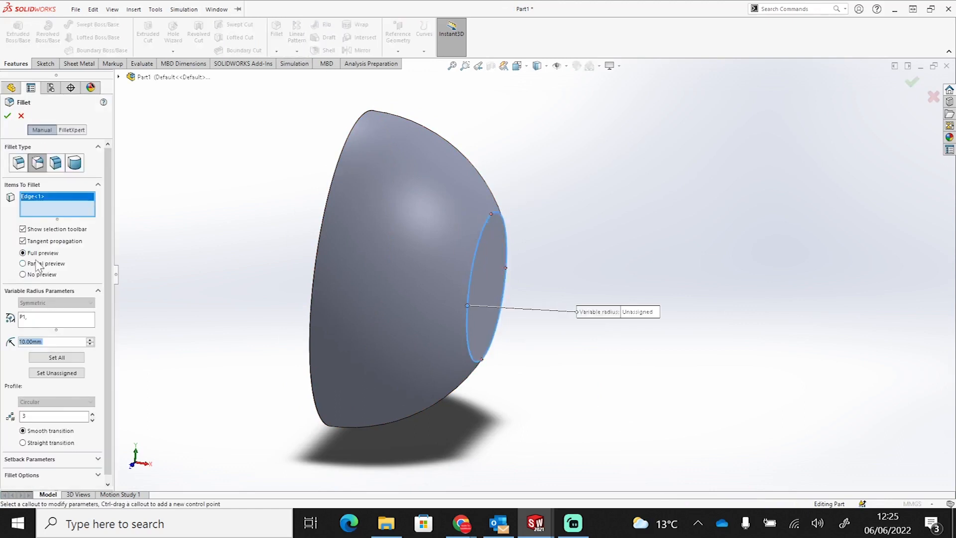
pyautogui.click(47, 343)
pyautogui.click(18, 164)
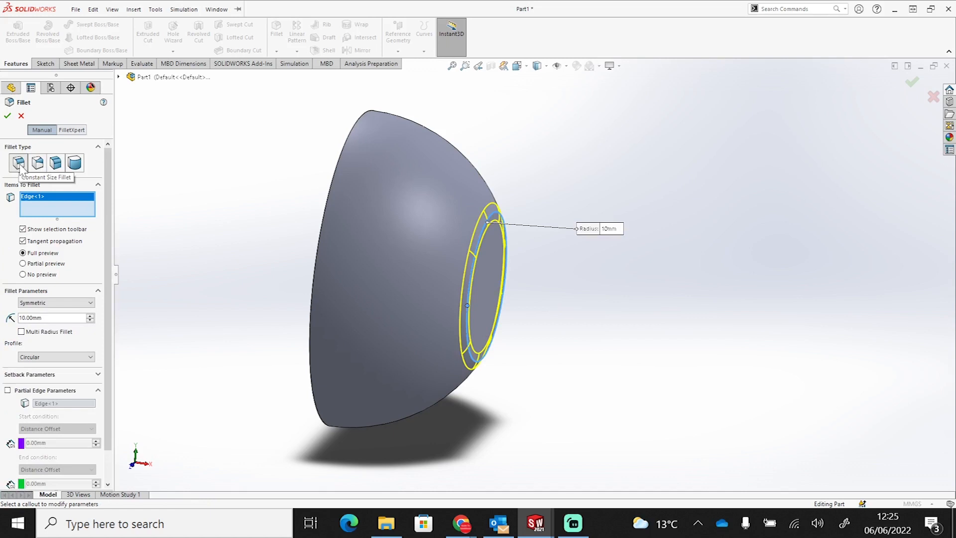
pyautogui.doubleClick(41, 318)
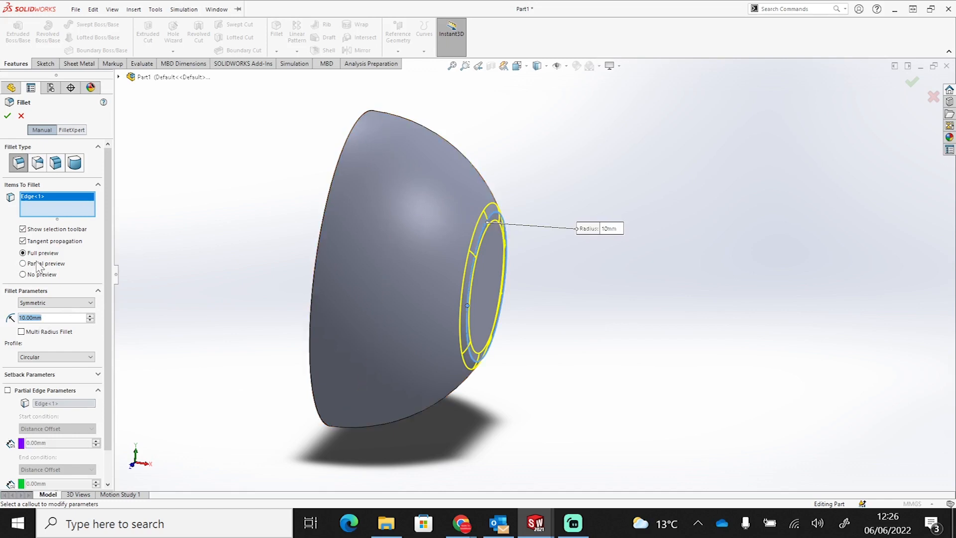
pyautogui.click(22, 274)
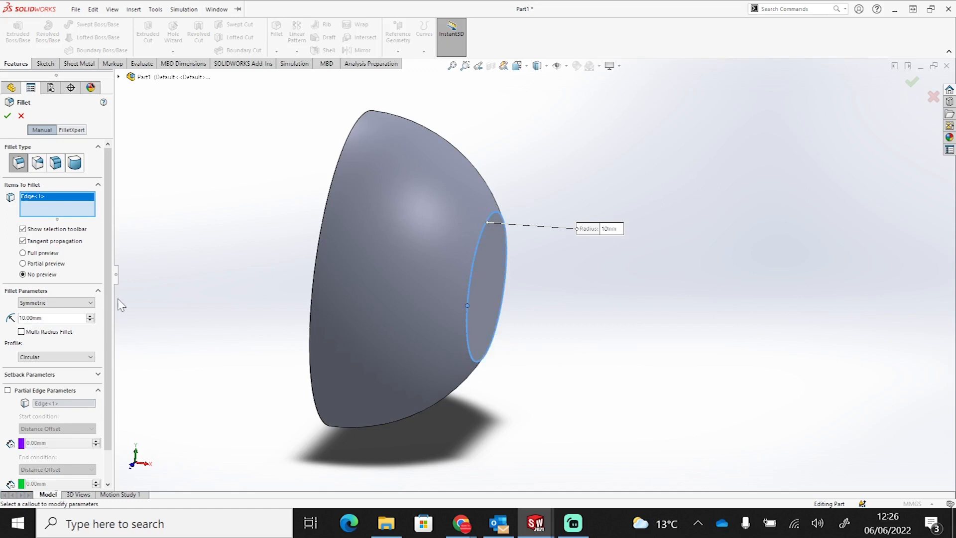
pyautogui.click(36, 264)
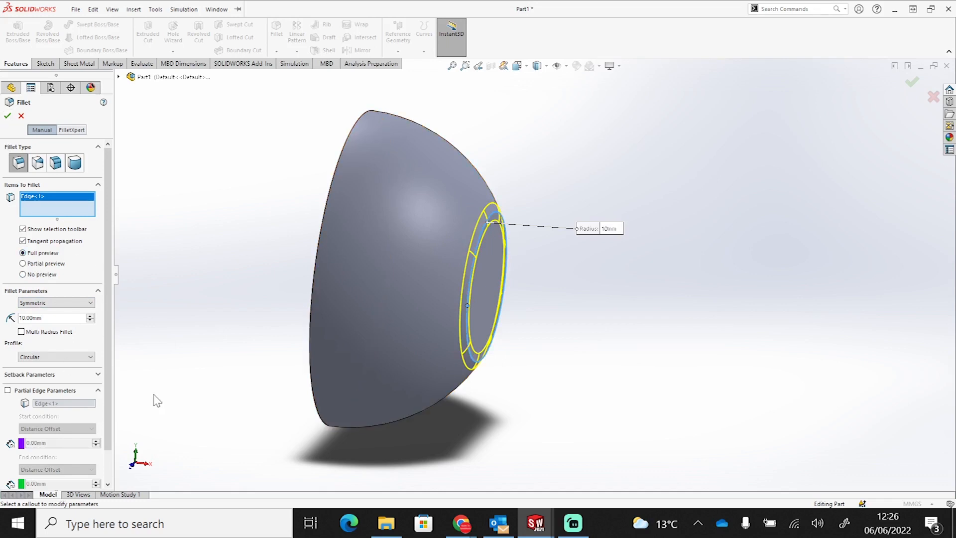
pyautogui.click(8, 116)
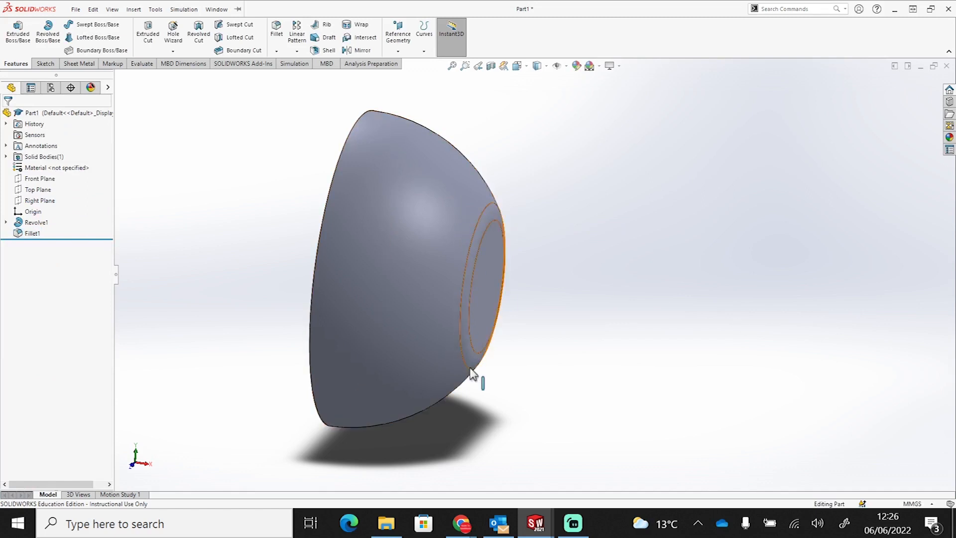
# Step: Shell the dome to a 5 mm wall thickness with its large flat face removed and the preview shown
pyautogui.moveTo(614, 347); pyautogui.dragTo(669, 379, button='middle')
pyautogui.moveTo(529, 324); pyautogui.dragTo(492, 295, button='middle')
pyautogui.moveTo(516, 335); pyautogui.dragTo(533, 239, button='middle')
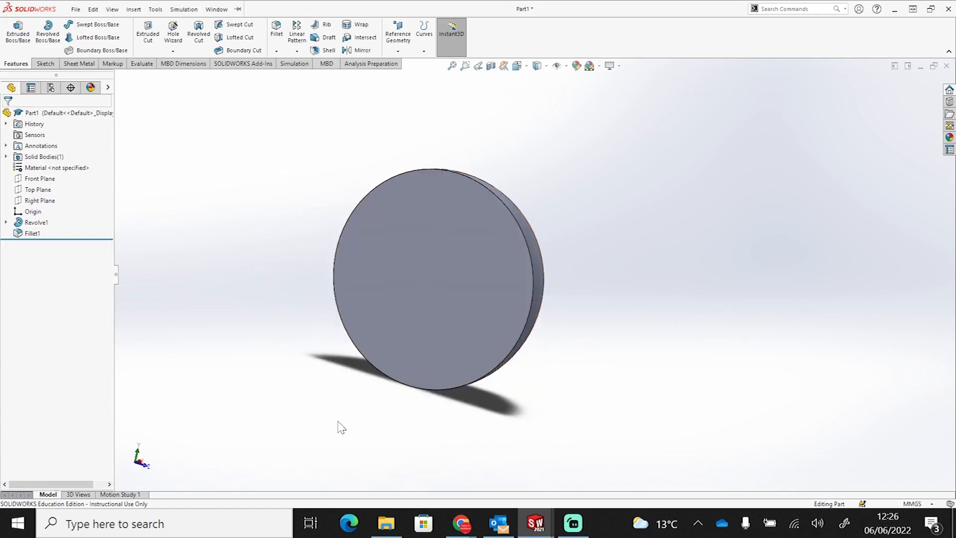
pyautogui.scroll(-2, 559, 259)
pyautogui.moveTo(562, 274); pyautogui.dragTo(455, 240, button='middle')
pyautogui.press('z')
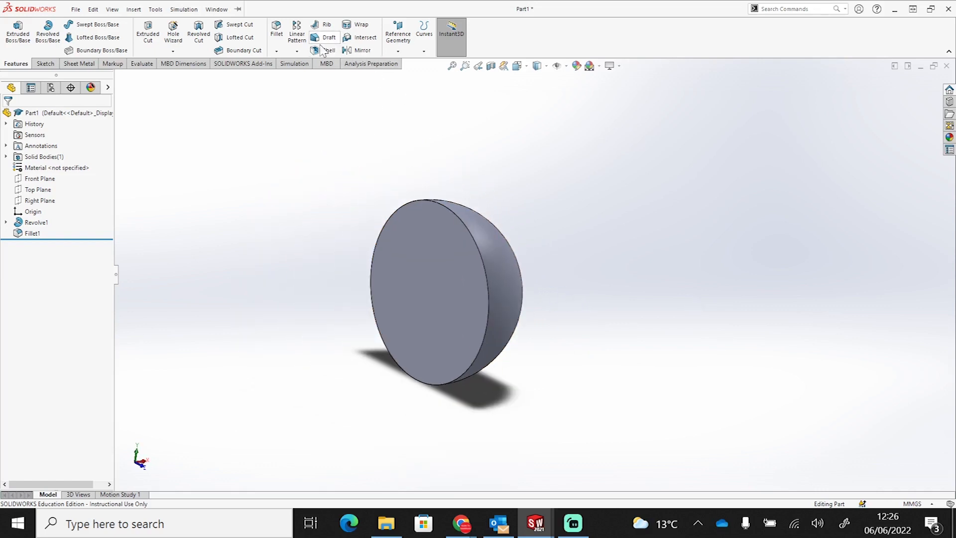
pyautogui.click(434, 274)
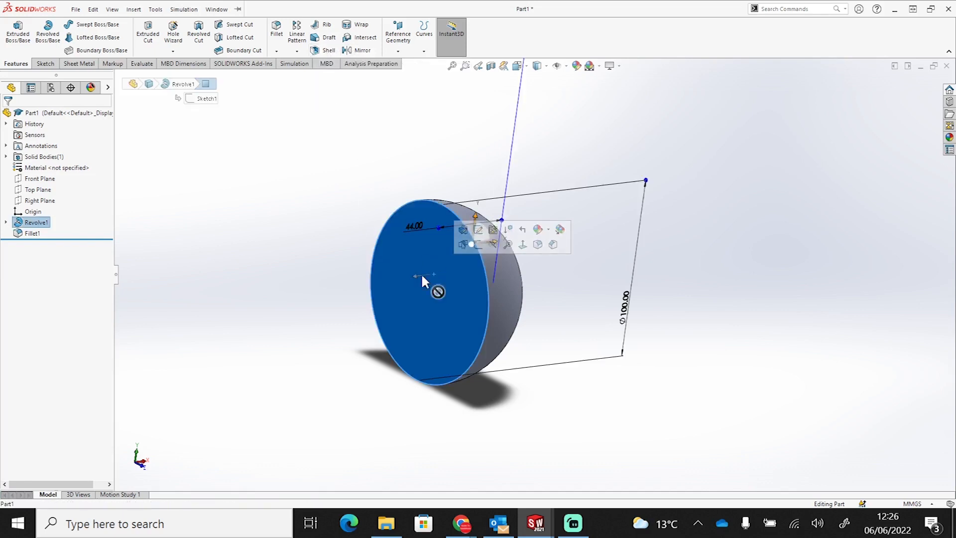
pyautogui.click(327, 51)
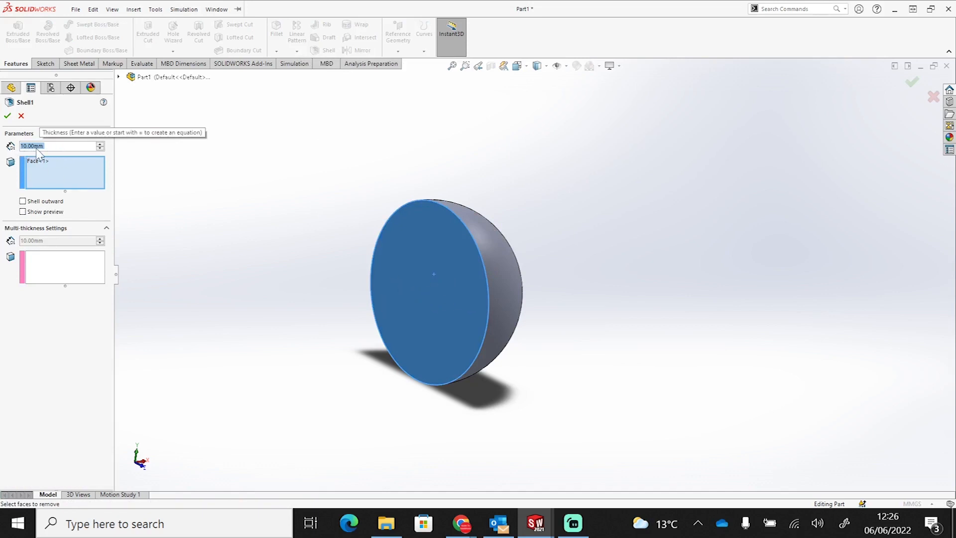
pyautogui.click(22, 212)
pyautogui.moveTo(658, 331); pyautogui.dragTo(516, 310, button='middle')
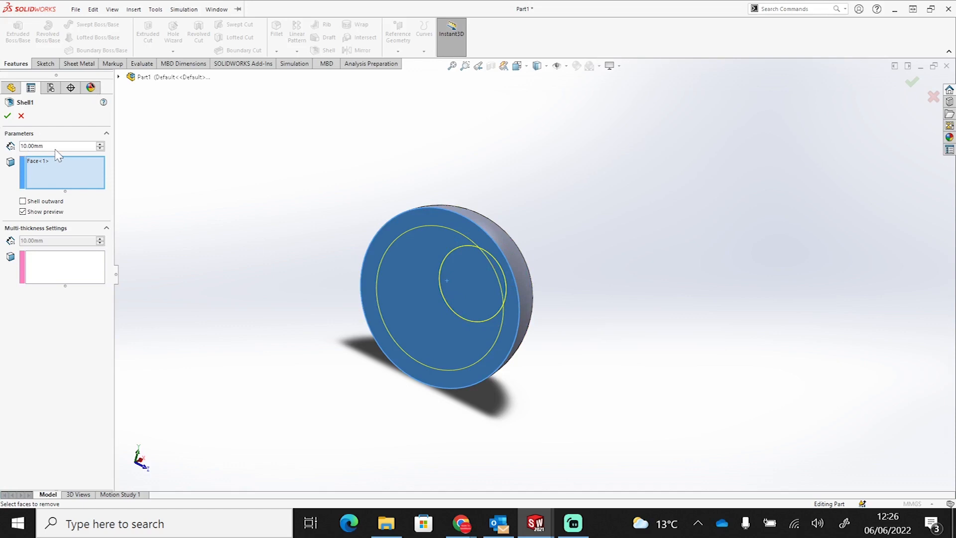
pyautogui.click(32, 146)
pyautogui.click(40, 146)
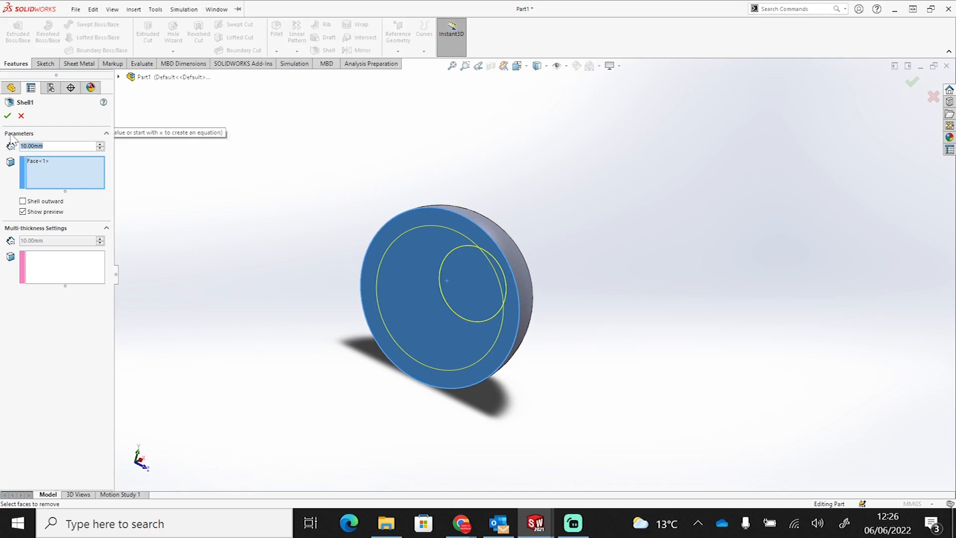
pyautogui.write('5')
pyautogui.press('Return')
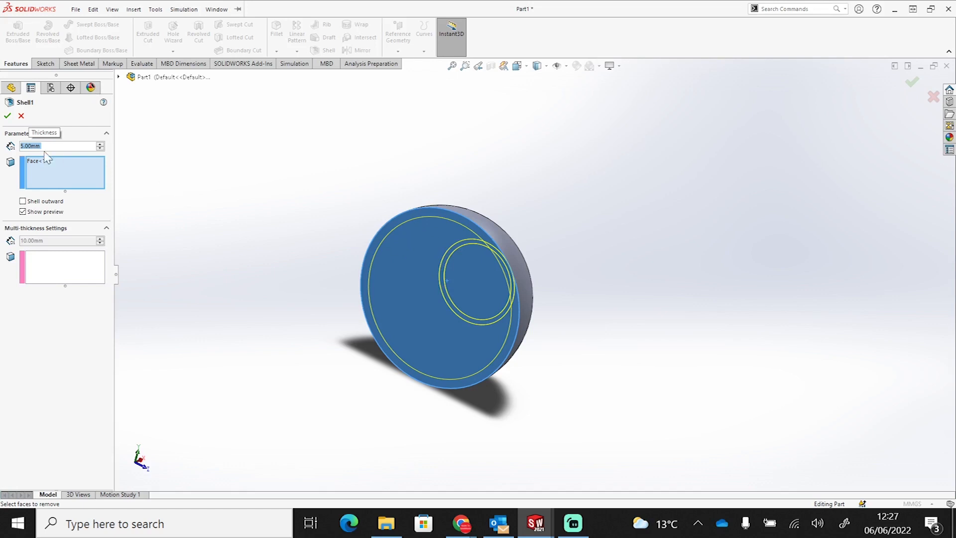
pyautogui.click(9, 117)
# Step: Start a sketch on the outer side of the dome's small flat end face
pyautogui.moveTo(619, 345)
pyautogui.mouseDown(button='middle')
pyautogui.moveTo(679, 275)
pyautogui.moveTo(723, 263)
pyautogui.moveTo(732, 271)
pyautogui.moveTo(615, 329)
pyautogui.mouseUp(button='middle')
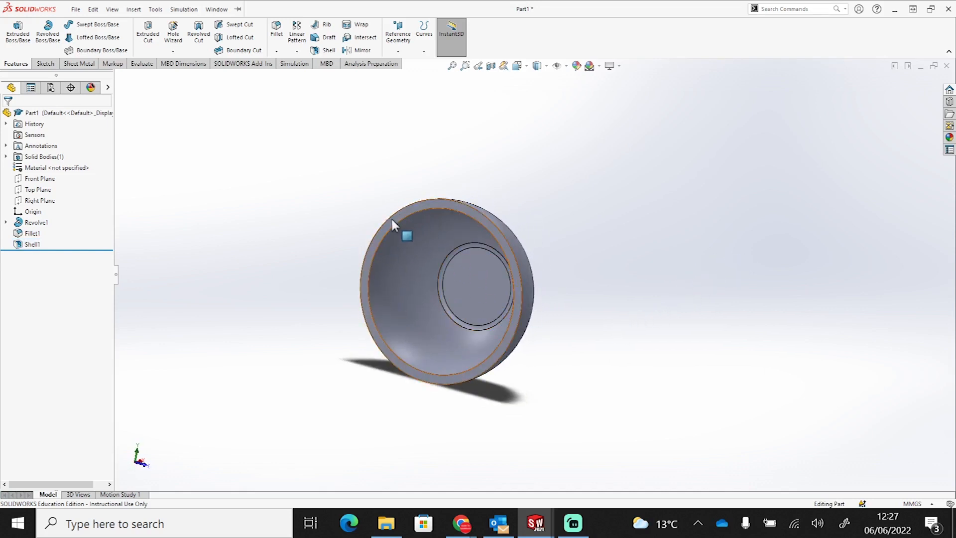
pyautogui.moveTo(601, 286); pyautogui.dragTo(481, 345, button='middle')
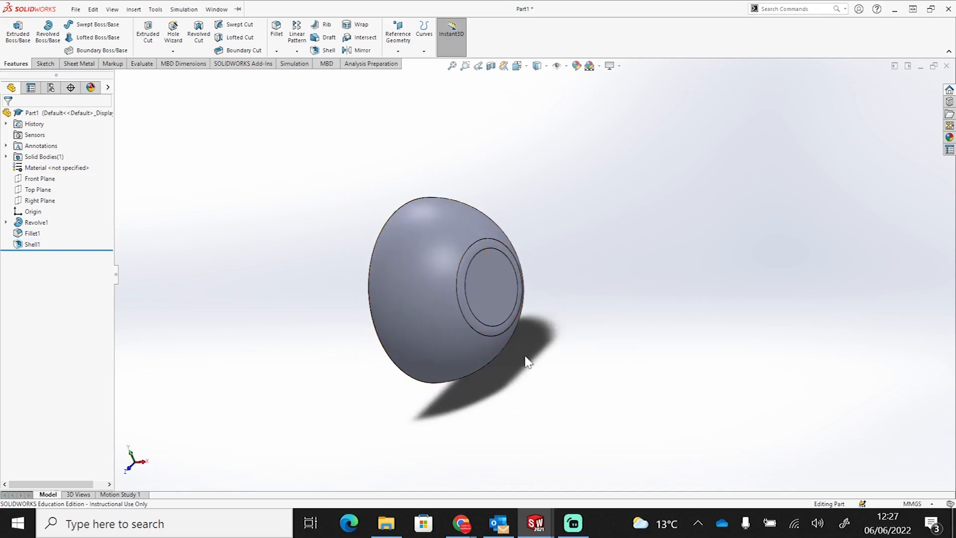
pyautogui.moveTo(241, 249); pyautogui.dragTo(500, 256, button='middle')
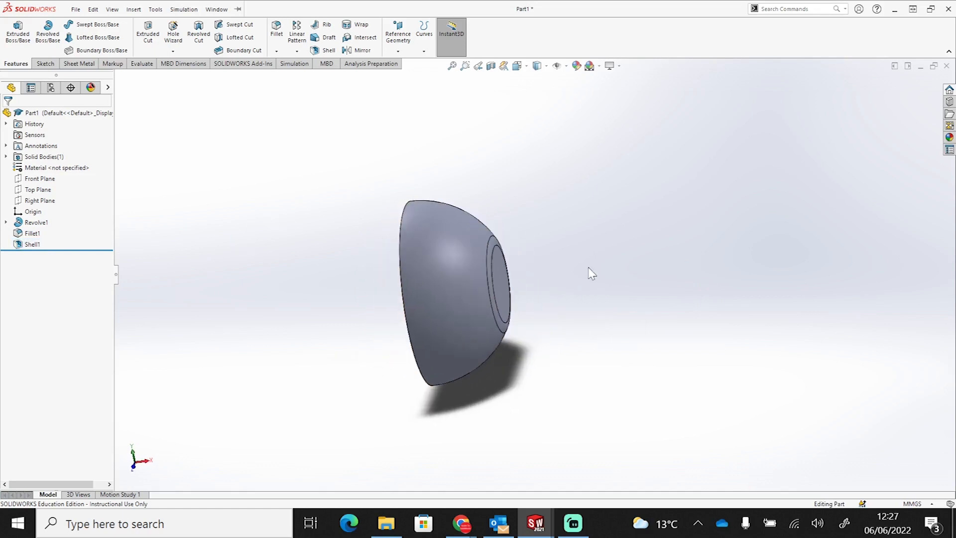
pyautogui.scroll(-1, 658, 311)
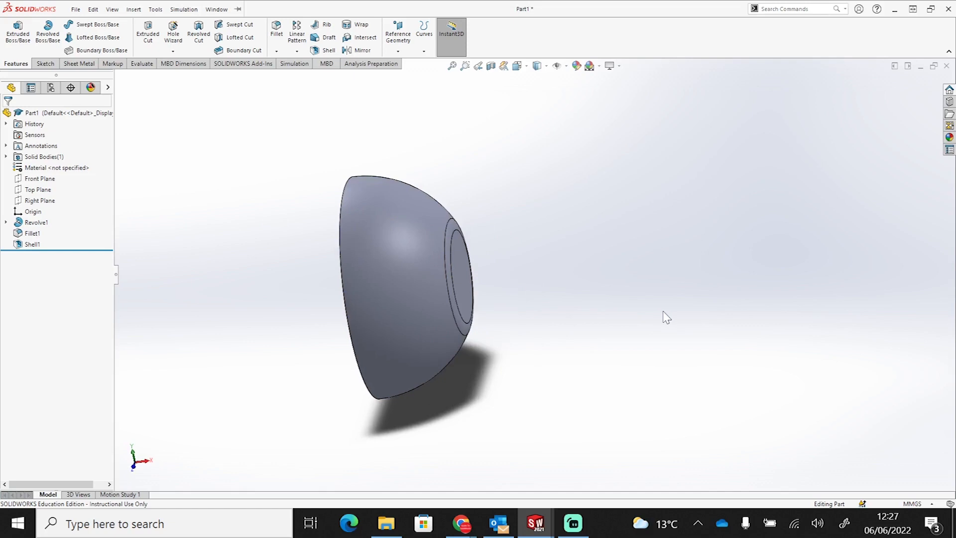
pyautogui.press('space')
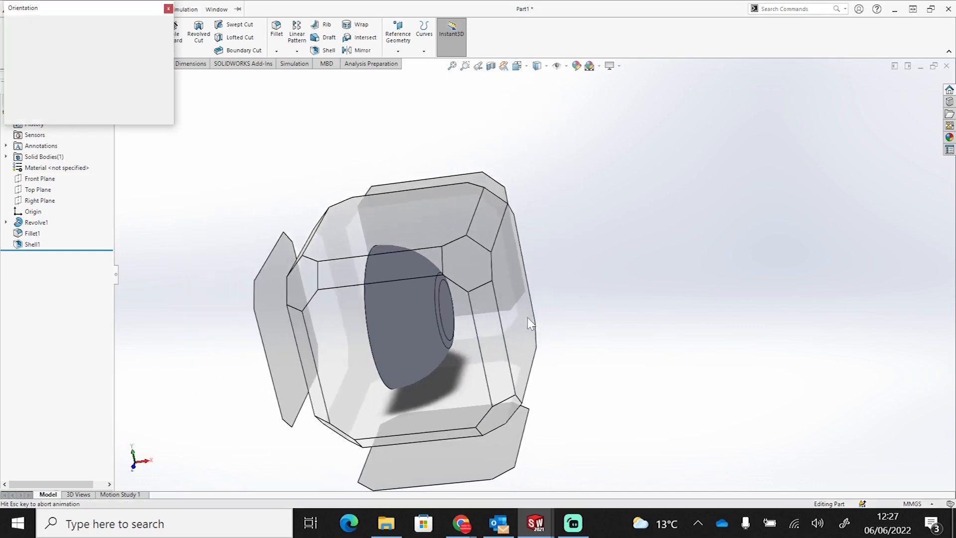
pyautogui.click(495, 302)
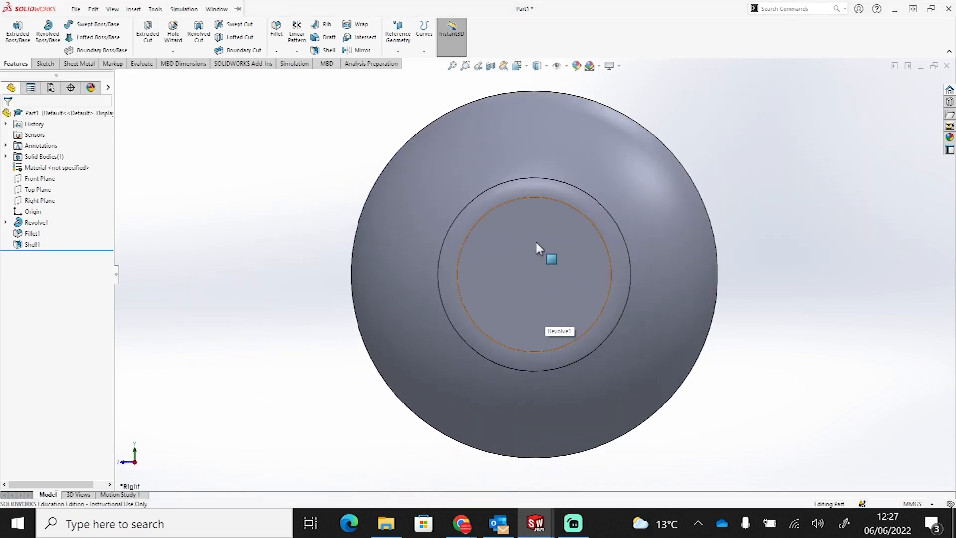
pyautogui.click(535, 242)
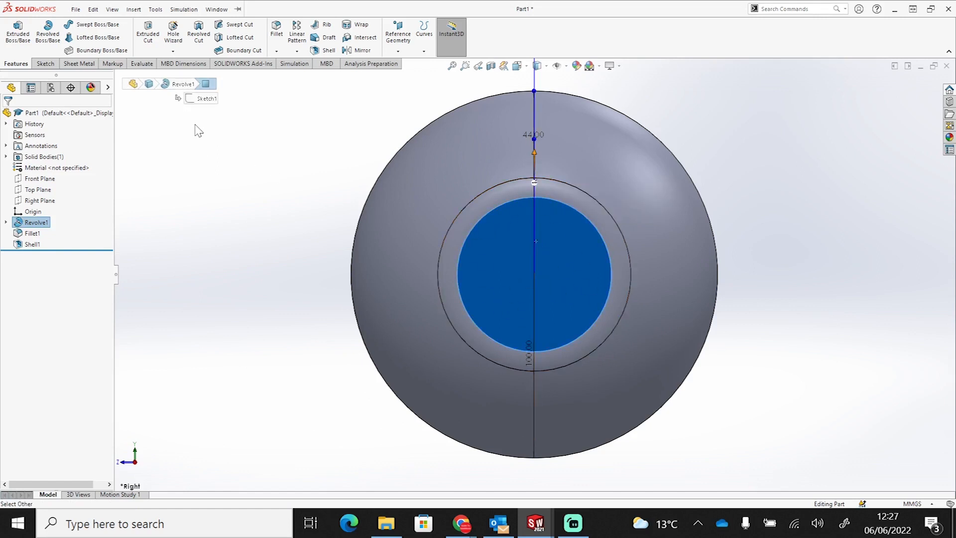
pyautogui.press('space')
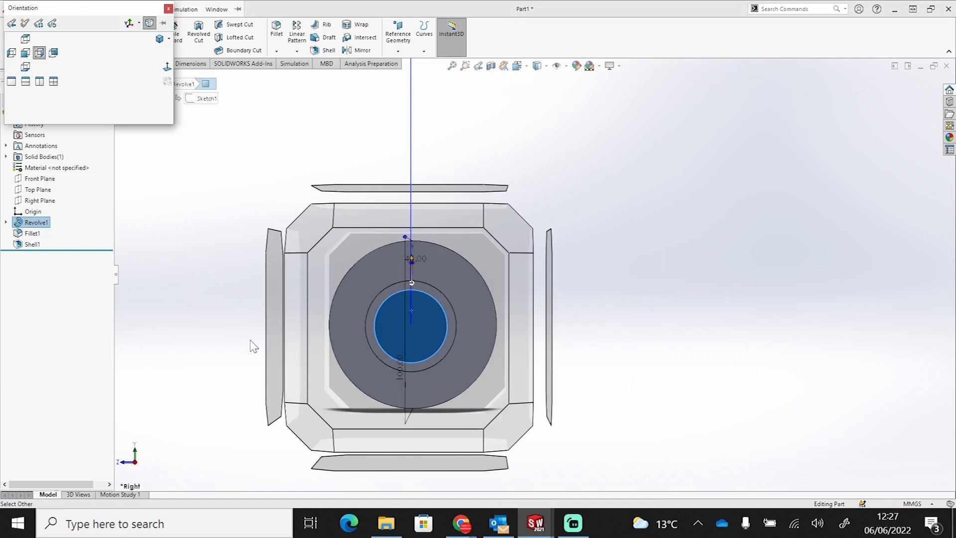
pyautogui.moveTo(252, 346); pyautogui.dragTo(306, 385, button='middle')
pyautogui.moveTo(565, 234)
pyautogui.click(751, 333)
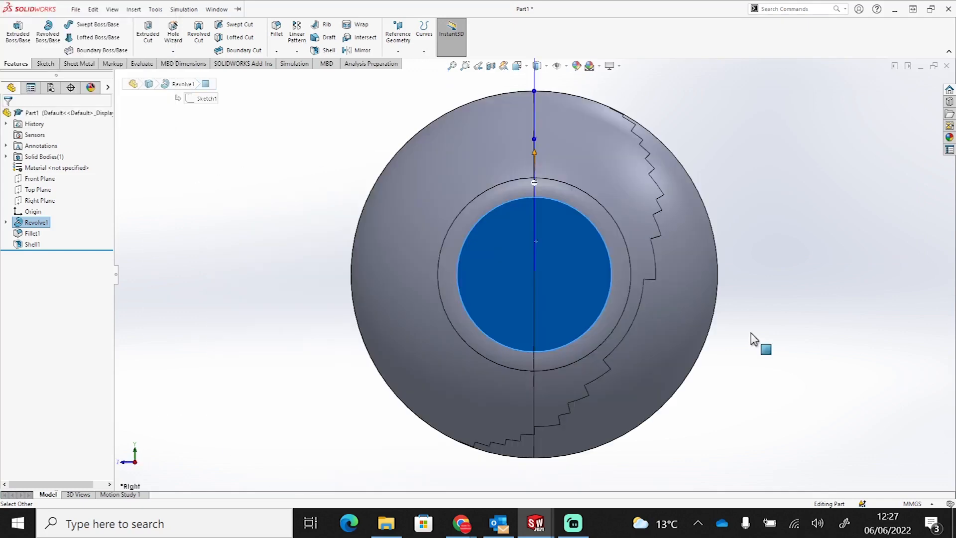
pyautogui.press('space')
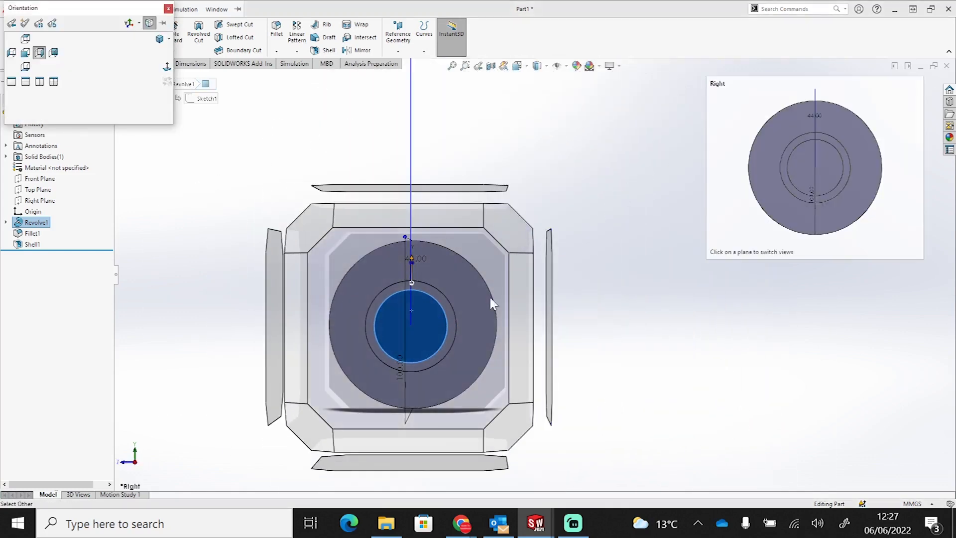
pyautogui.click(465, 255)
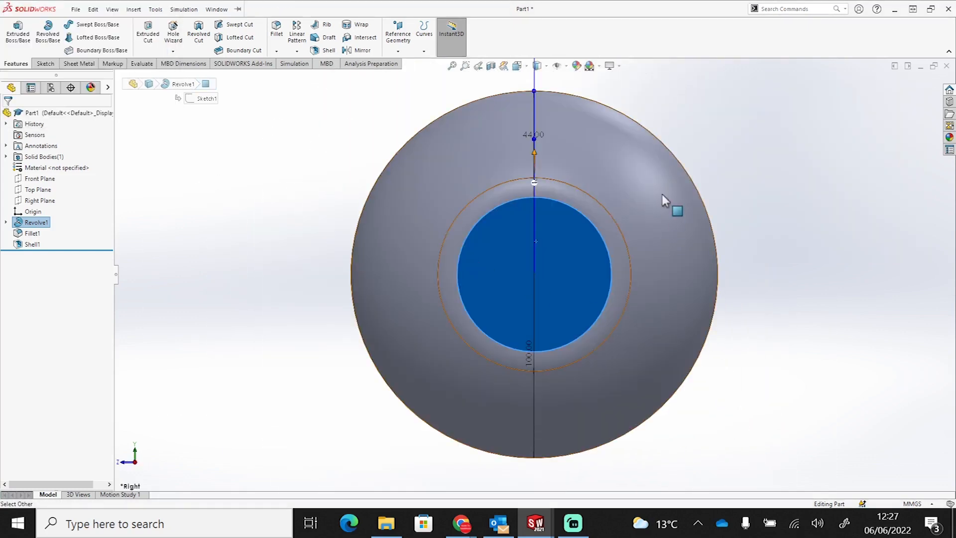
pyautogui.scroll(-1, 716, 190)
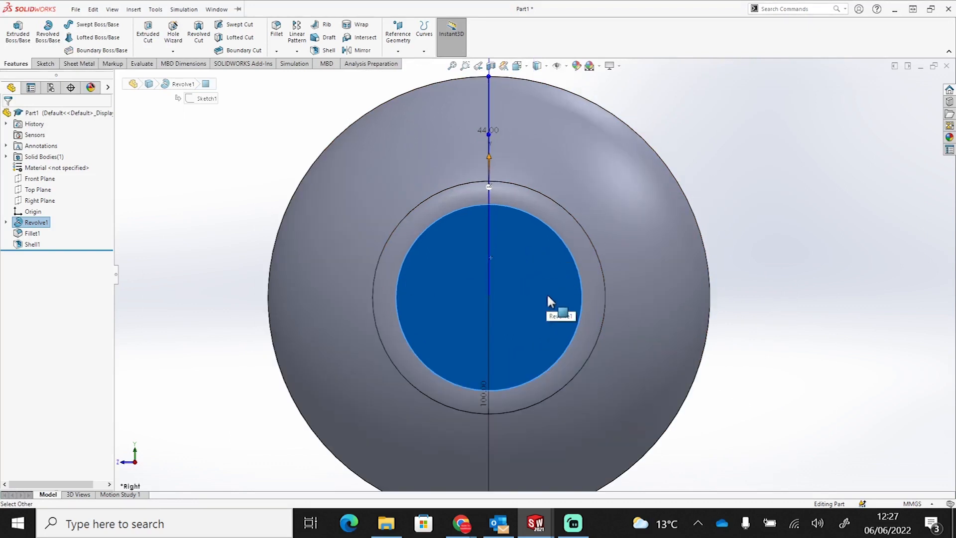
pyautogui.click(43, 64)
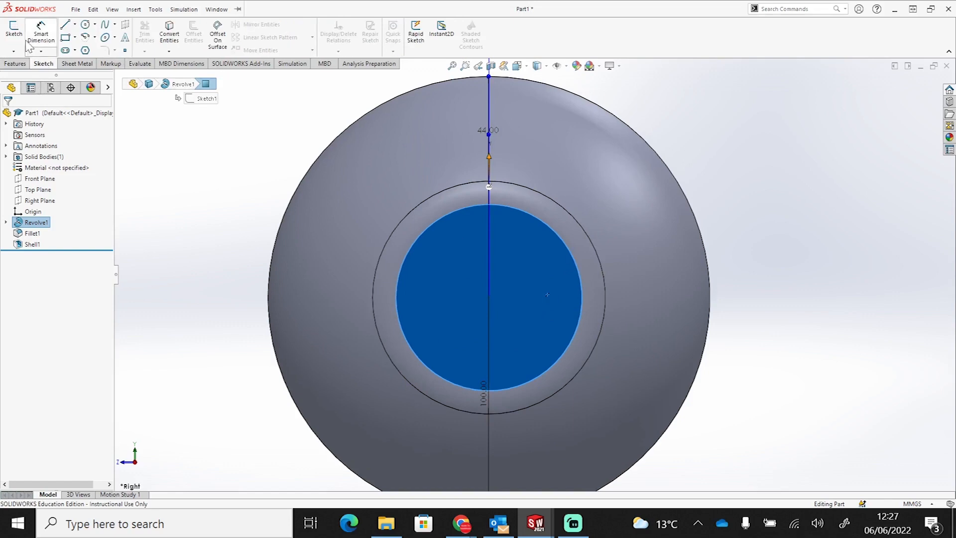
pyautogui.click(14, 27)
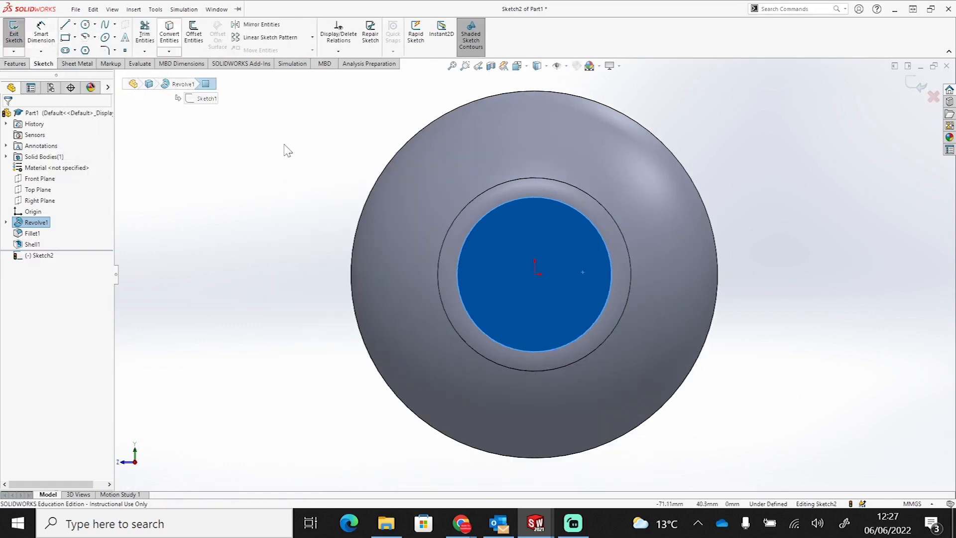
# Step: Draw a circle about 11.3 mm in diameter centred on the origin of the small end face
pyautogui.click(75, 9)
pyautogui.click(275, 166)
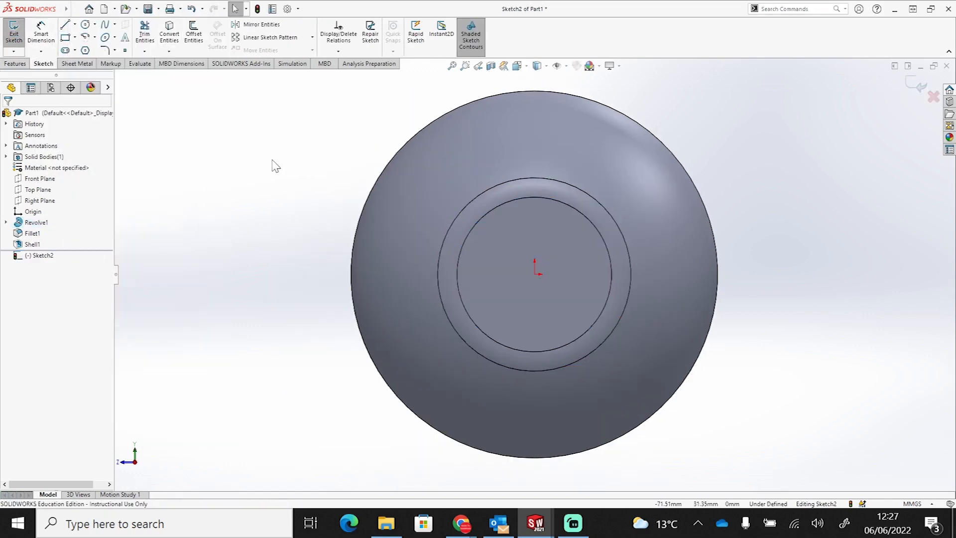
pyautogui.click(85, 24)
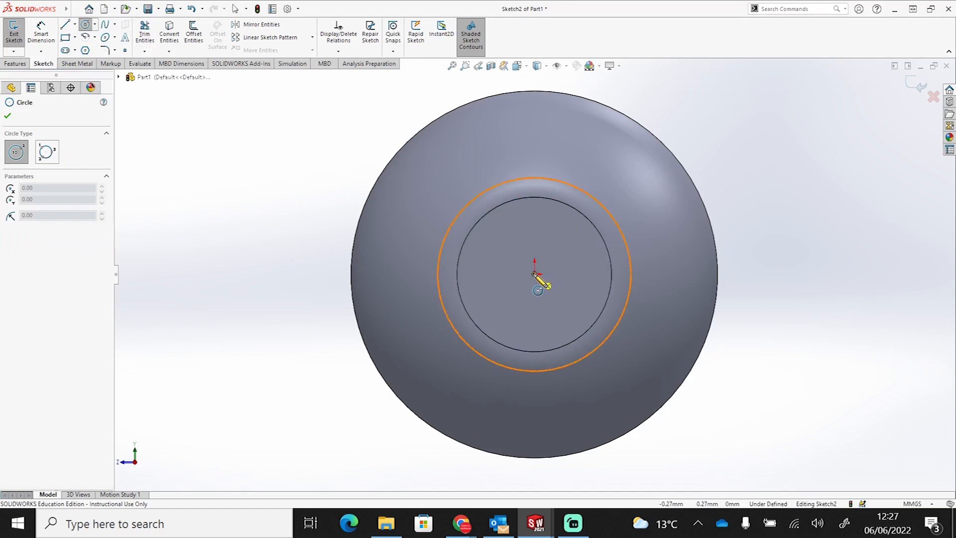
pyautogui.click(534, 273)
pyautogui.click(555, 274)
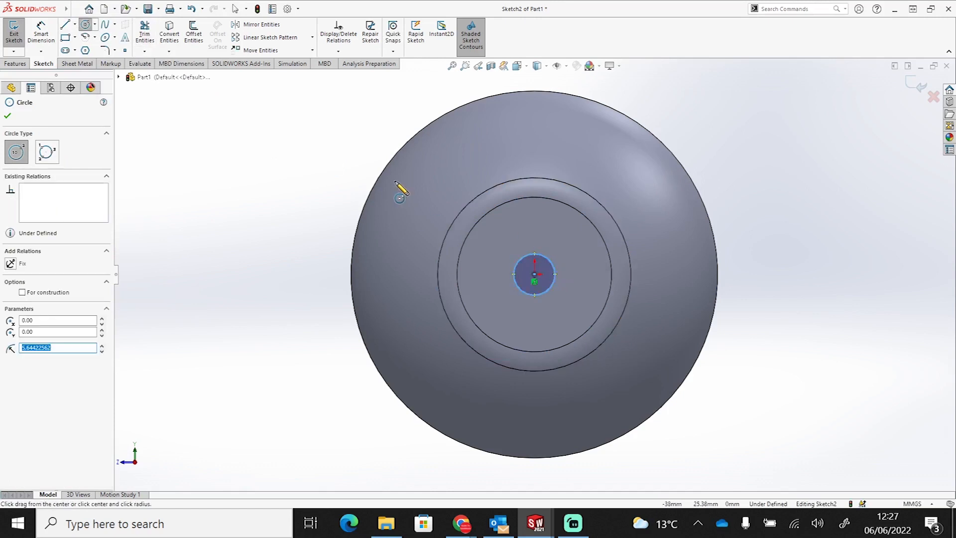
pyautogui.press('Escape')
# Step: Dimension the central circle's diameter and set it to 5 mm
pyautogui.click(40, 36)
pyautogui.click(555, 262)
pyautogui.click(596, 272)
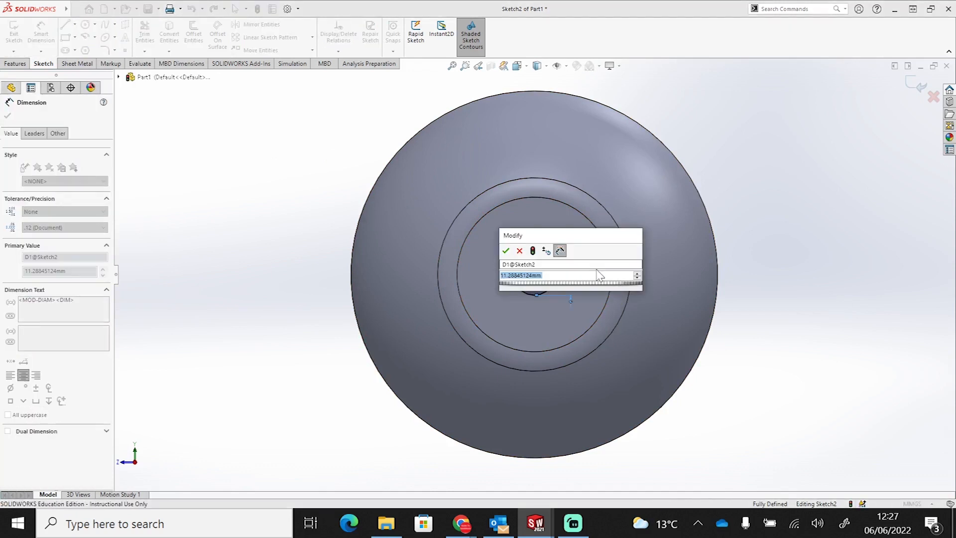
pyautogui.write('5')
pyautogui.press('Return')
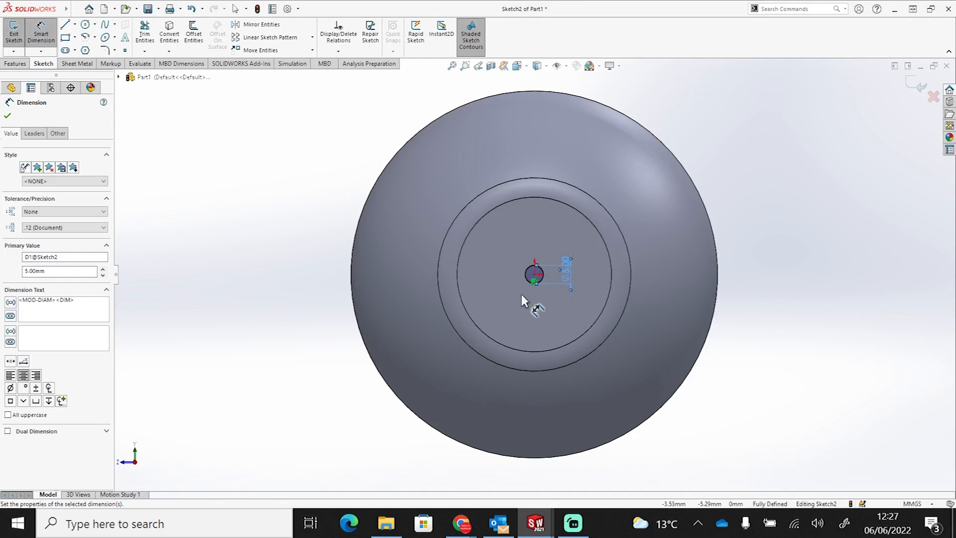
# Step: Cut-extrude the 5 mm circle through the end wall with a 10 mm blind depth
pyautogui.scroll(-1, 521, 294)
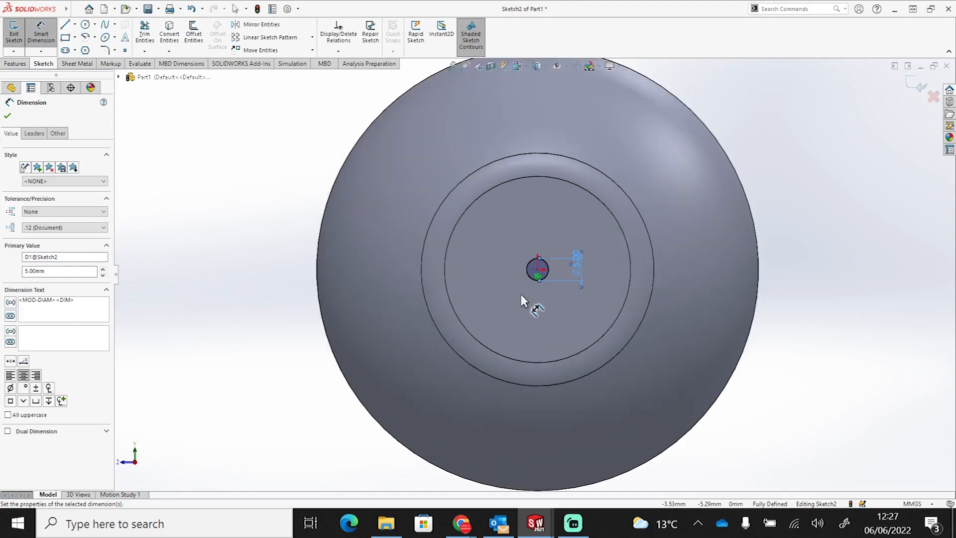
pyautogui.click(22, 64)
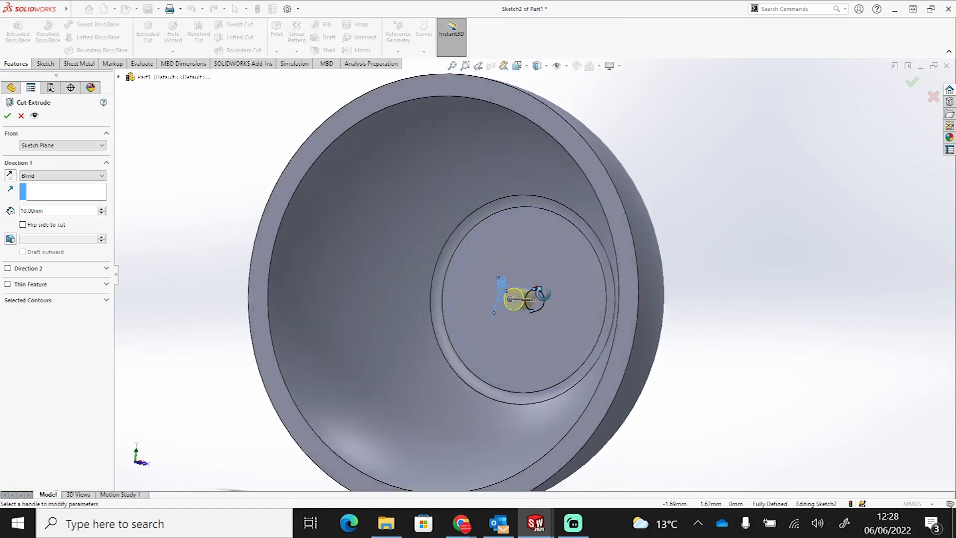
pyautogui.click(9, 115)
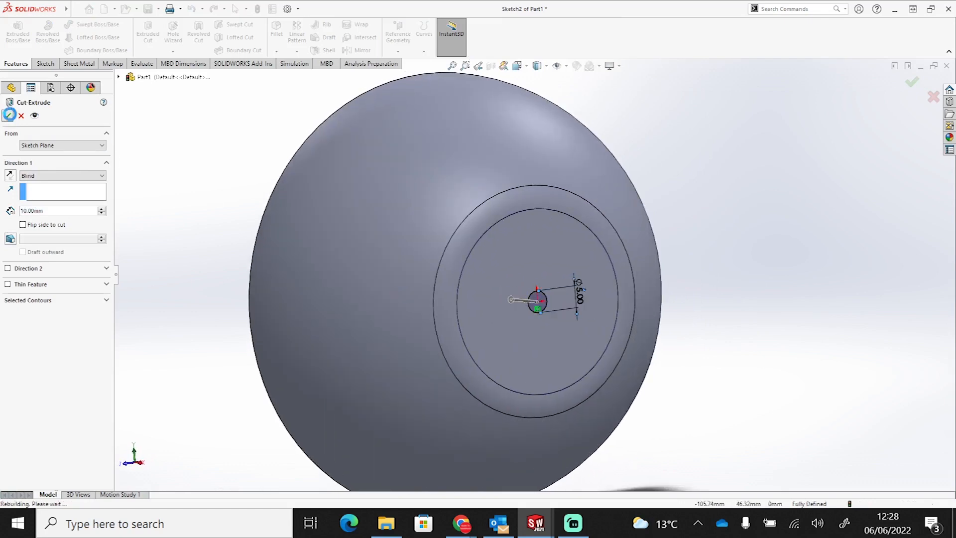
# Step: Open a new sketch on the small flat end face that carries the central hole
pyautogui.moveTo(837, 463); pyautogui.dragTo(495, 305, button='middle')
pyautogui.scroll(-3, 438, 313)
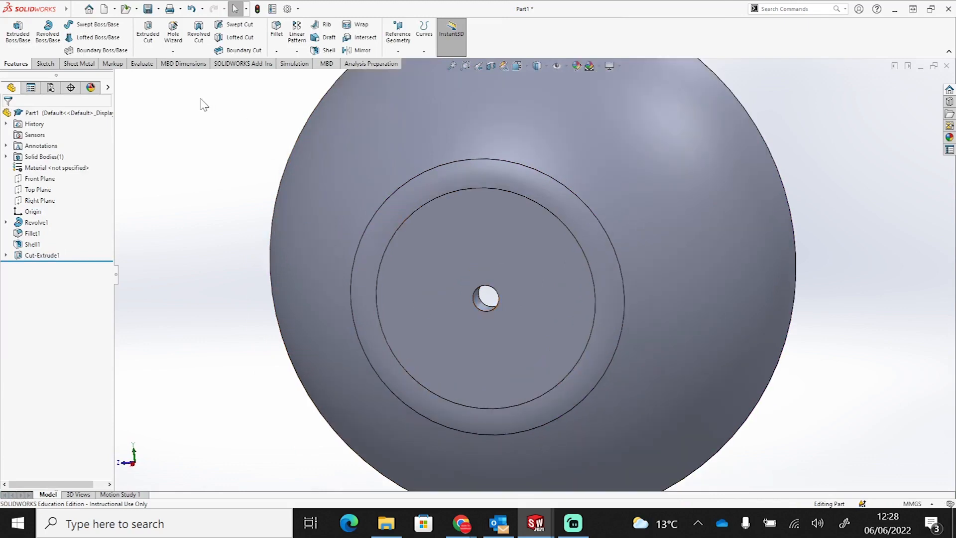
pyautogui.scroll(3, 455, 251)
pyautogui.click(546, 277)
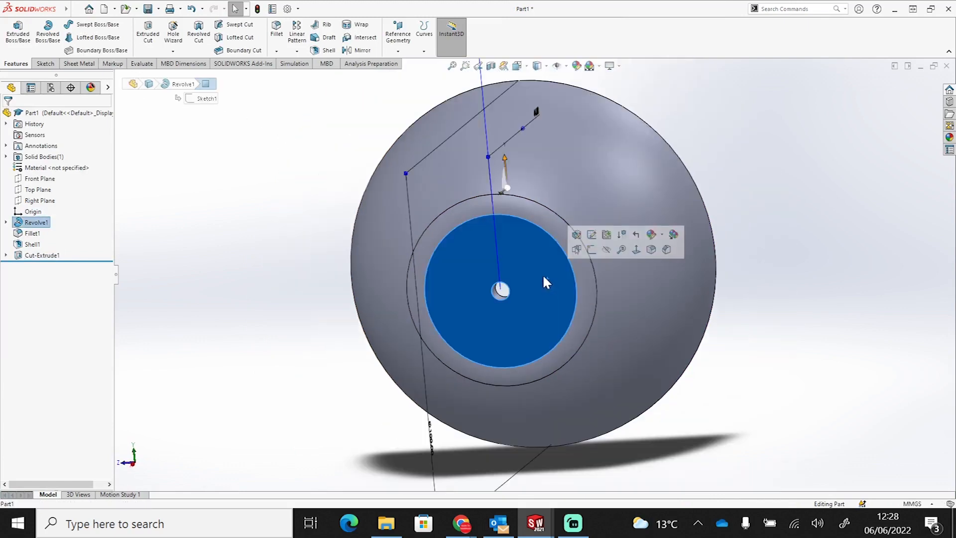
pyautogui.click(591, 250)
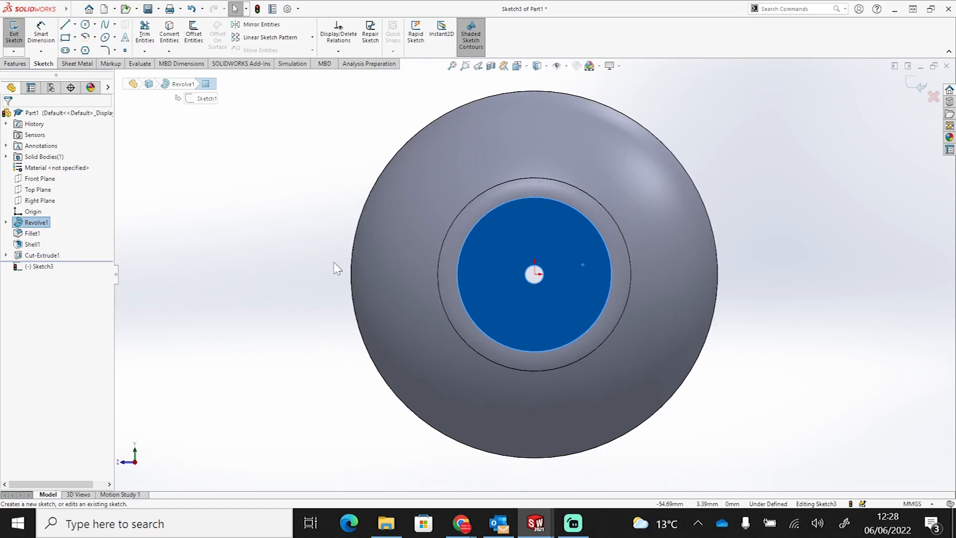
# Step: Draw a small circle on the end face with its centre about 12.9 mm above the origin
pyautogui.click(85, 23)
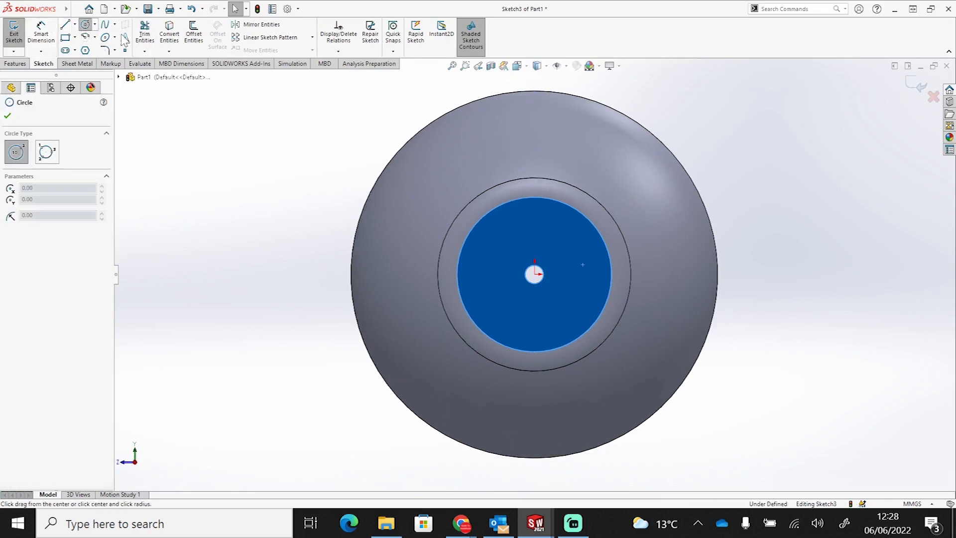
pyautogui.click(534, 227)
pyautogui.click(547, 228)
pyautogui.press('Escape')
# Step: Add a Vertical relation between the origin and the small circle's centre point
pyautogui.scroll(3, 535, 257)
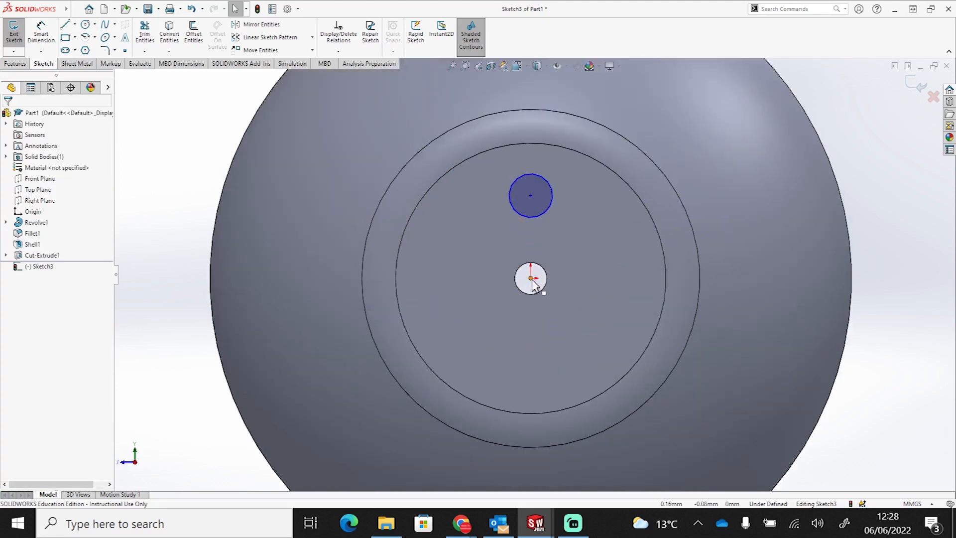
pyautogui.click(531, 278)
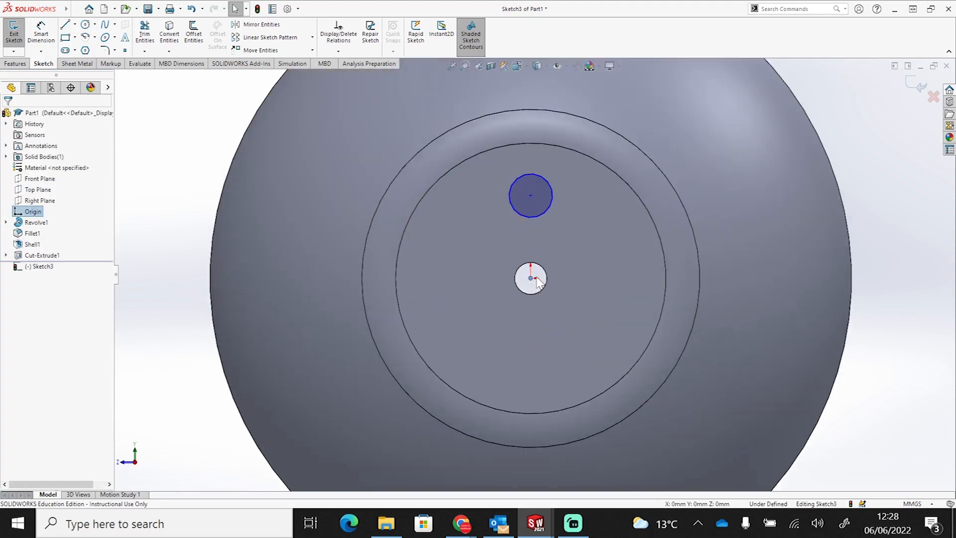
pyautogui.keyDown('ctrl'); pyautogui.click(531, 196); pyautogui.keyUp('ctrl')
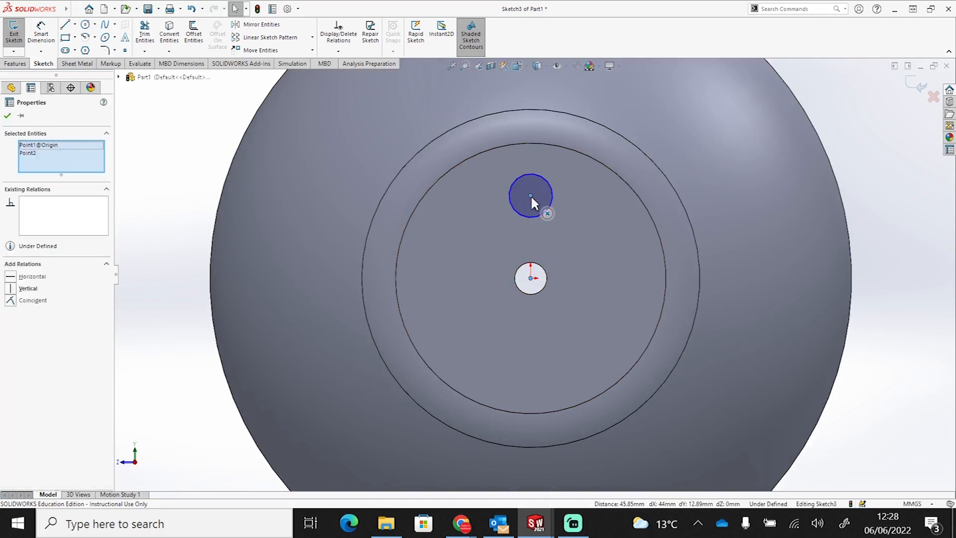
pyautogui.click(11, 292)
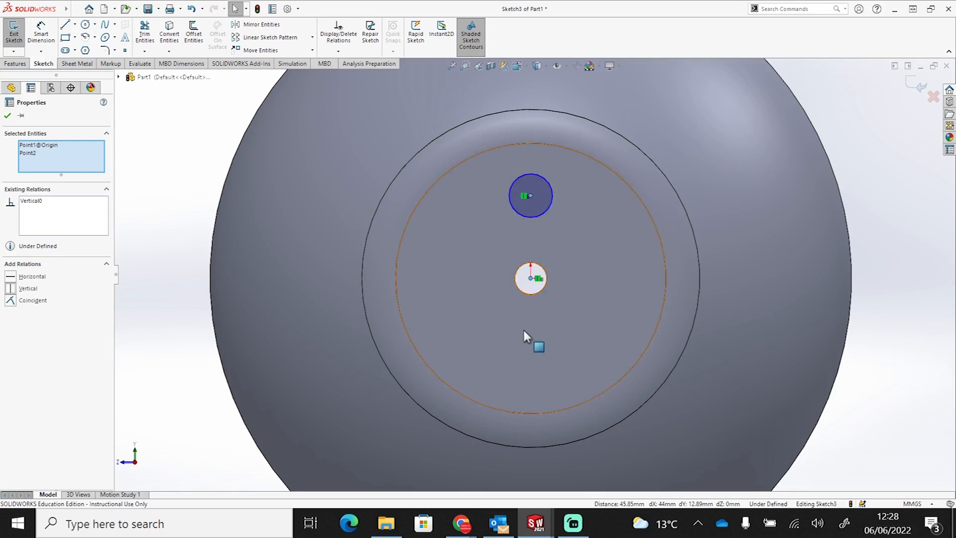
pyautogui.click(7, 115)
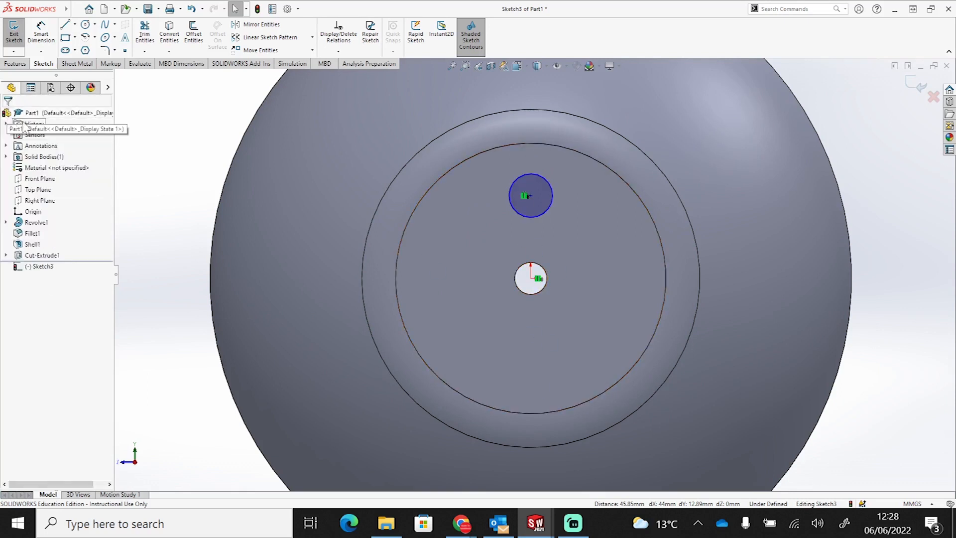
# Step: Dimension the vertical distance between the origin and the upper circle's centre as 10 mm
pyautogui.click(41, 33)
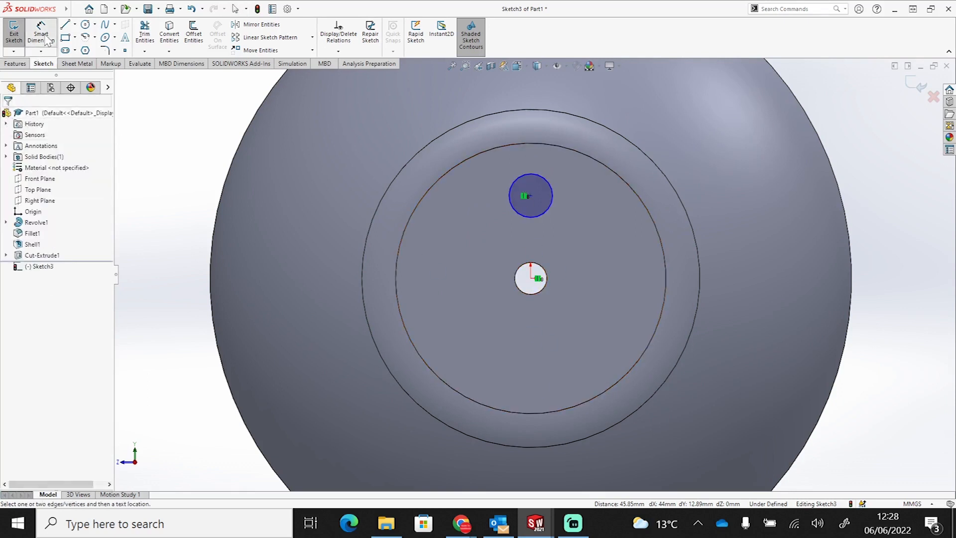
pyautogui.click(531, 195)
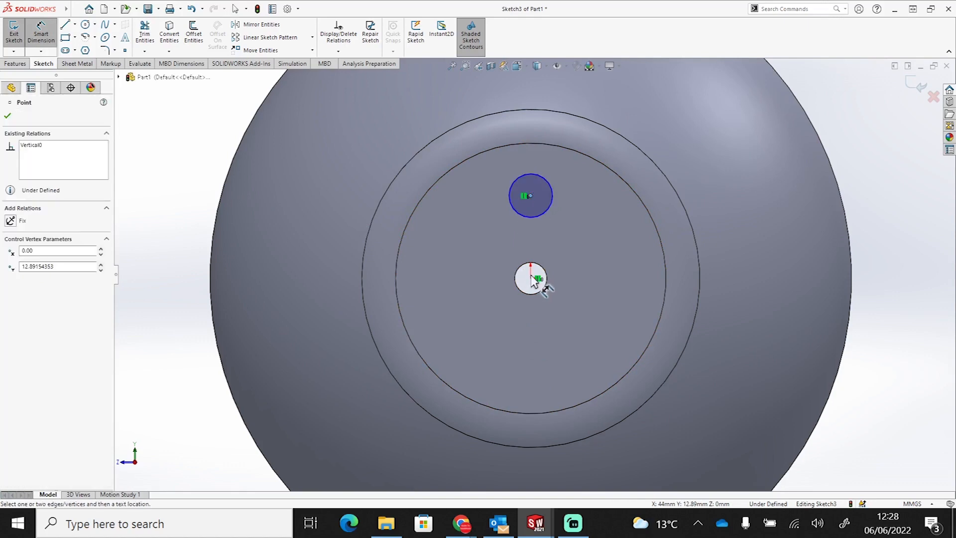
pyautogui.click(533, 281)
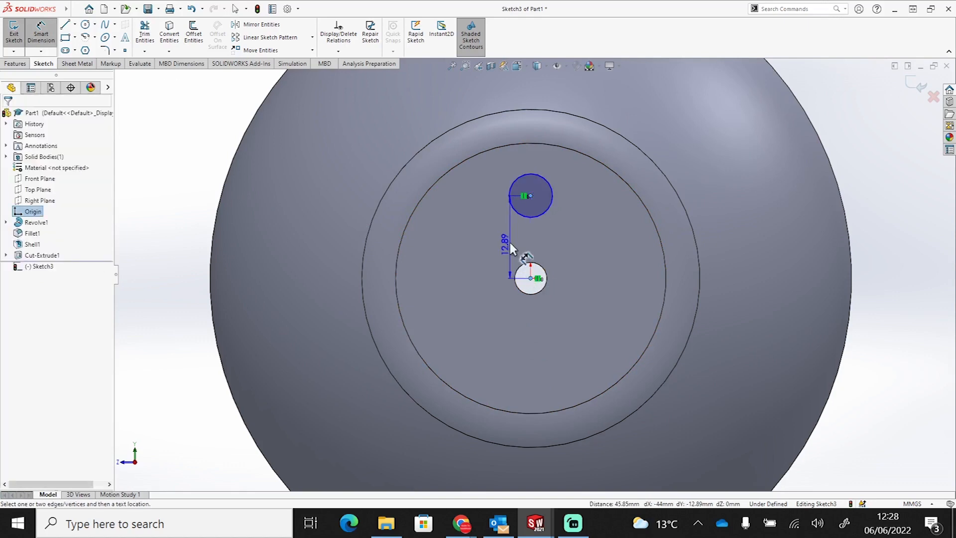
pyautogui.click(482, 243)
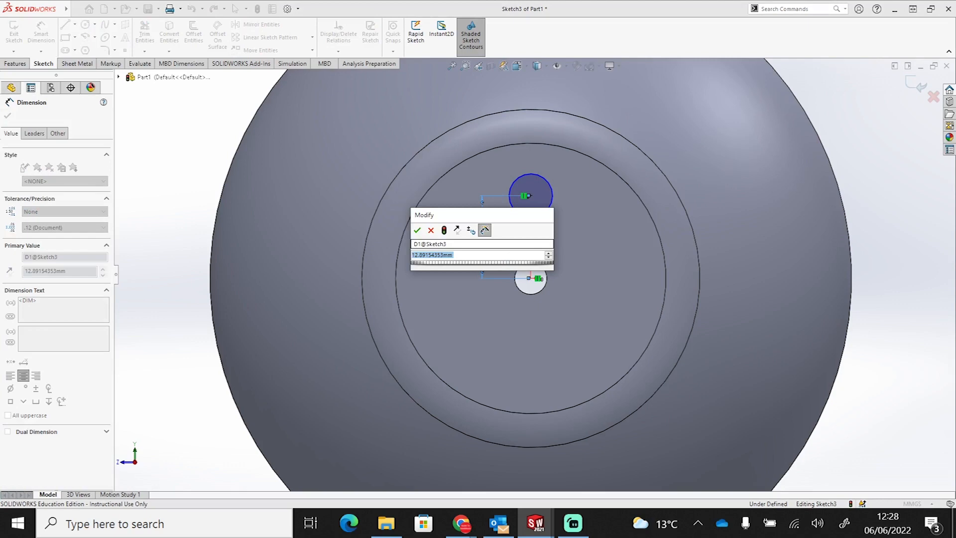
pyautogui.write('10')
pyautogui.press('Return')
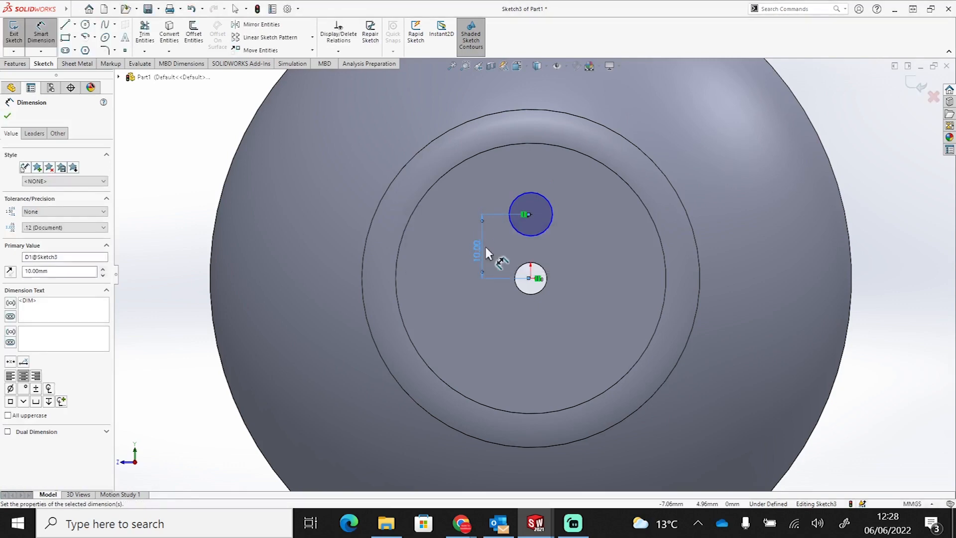
# Step: Dimension the upper circle's diameter as 8 mm
pyautogui.click(550, 198)
pyautogui.click(558, 198)
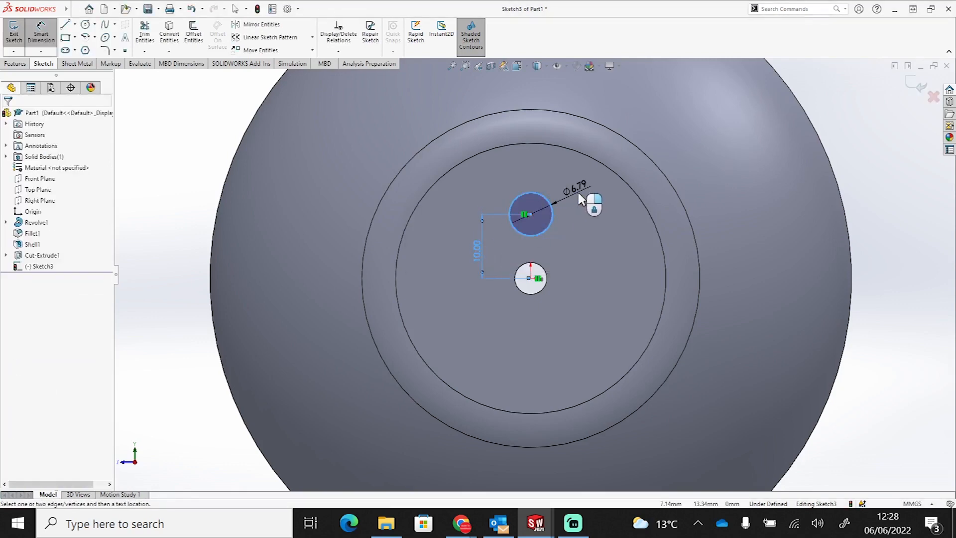
pyautogui.write('8')
pyautogui.press('Return')
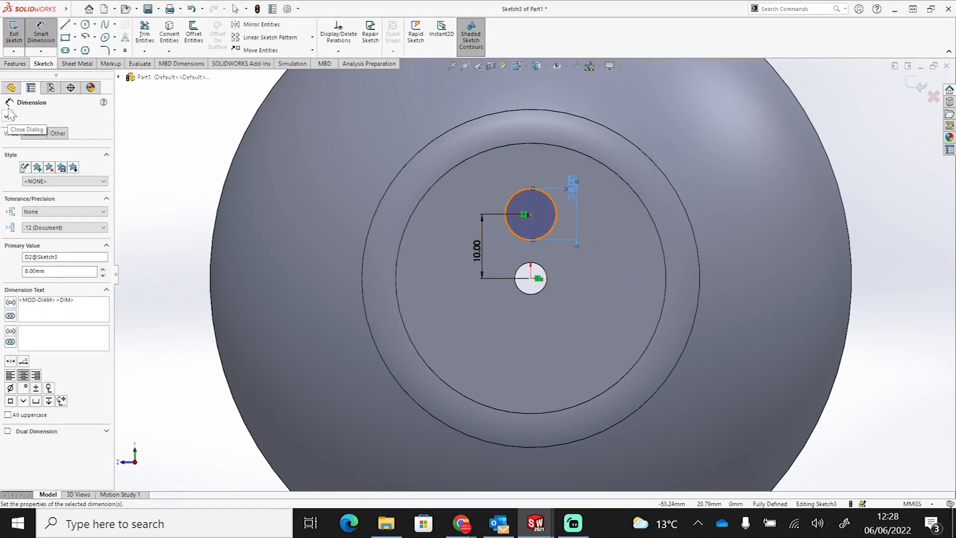
# Step: Cut-extrude the 8 mm circle through the end wall with a 10 mm blind depth
pyautogui.click(15, 63)
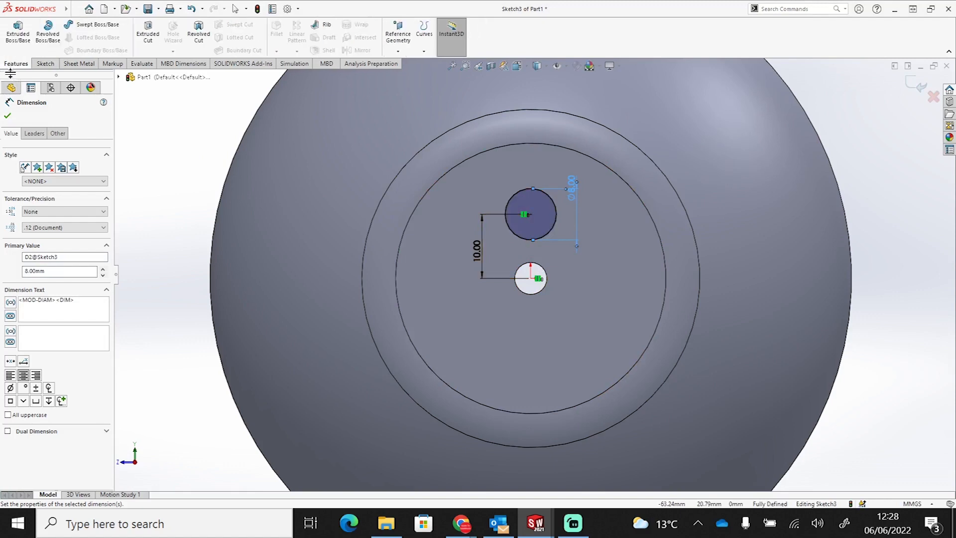
pyautogui.click(148, 32)
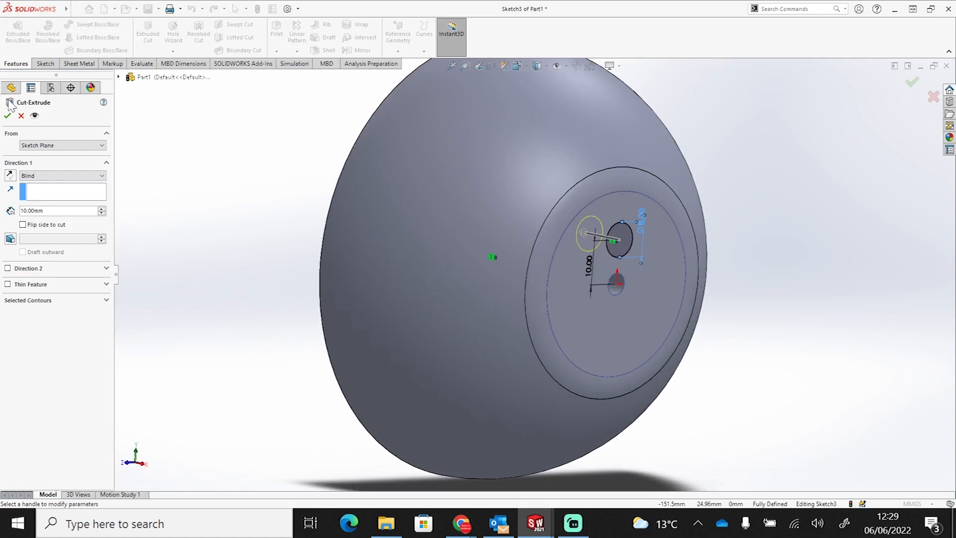
pyautogui.press('Return')
pyautogui.click(735, 387)
pyautogui.moveTo(735, 386); pyautogui.dragTo(659, 298, button='middle')
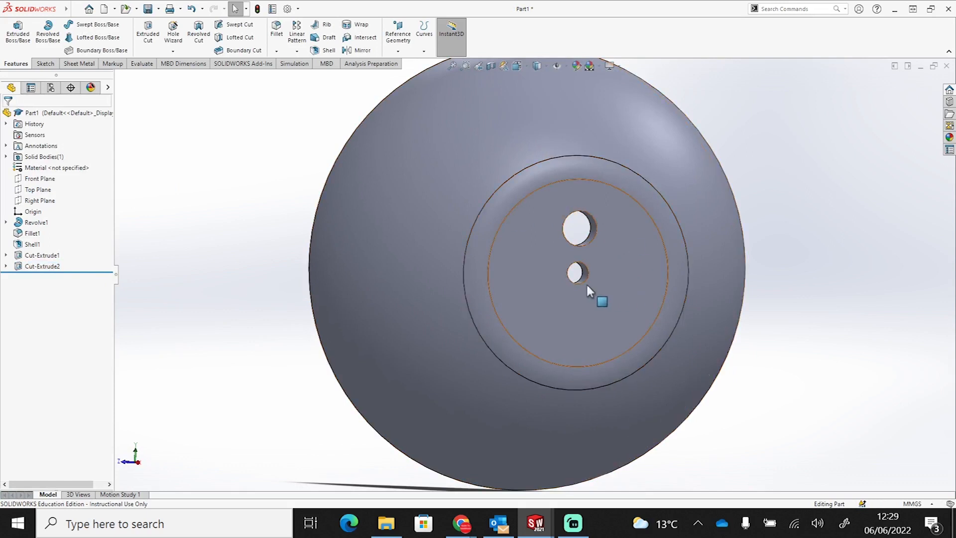
# Step: Circular-pattern the 8 mm hole around the end face's circular edge with 6 equally spaced instances over 360 degrees
pyautogui.click(592, 234)
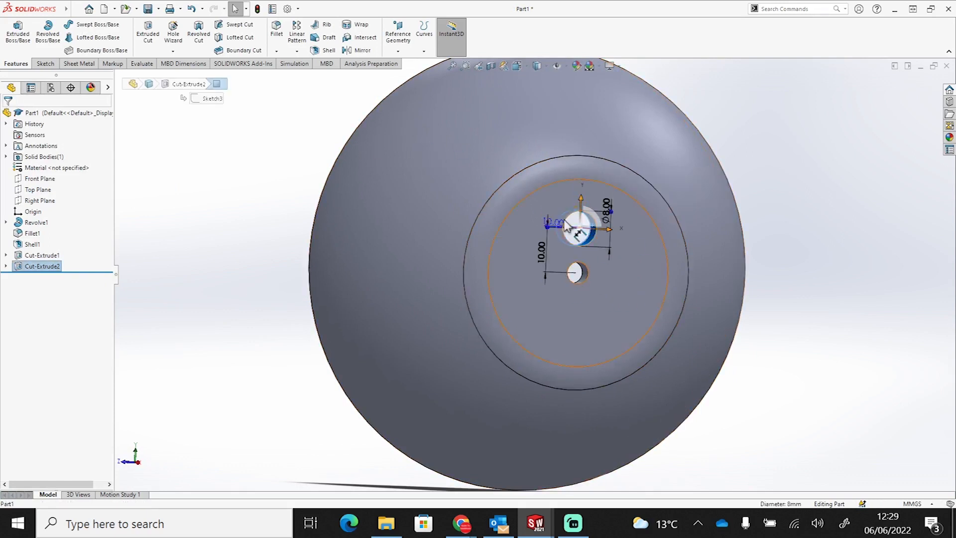
pyautogui.click(298, 51)
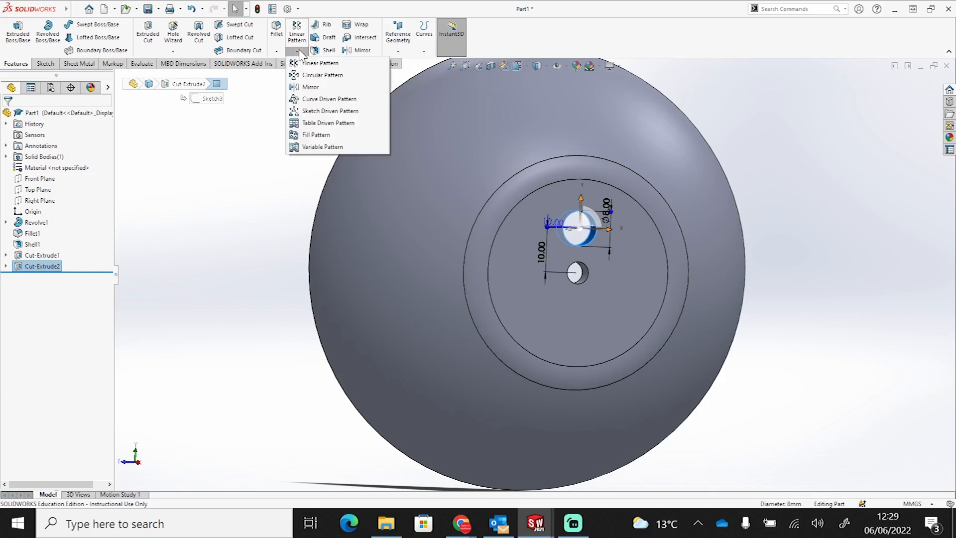
pyautogui.click(319, 76)
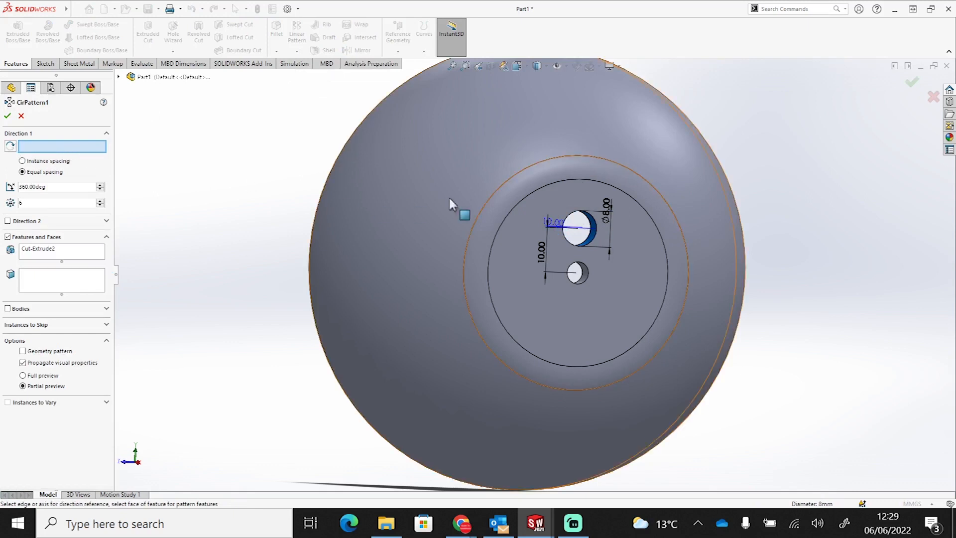
pyautogui.click(608, 184)
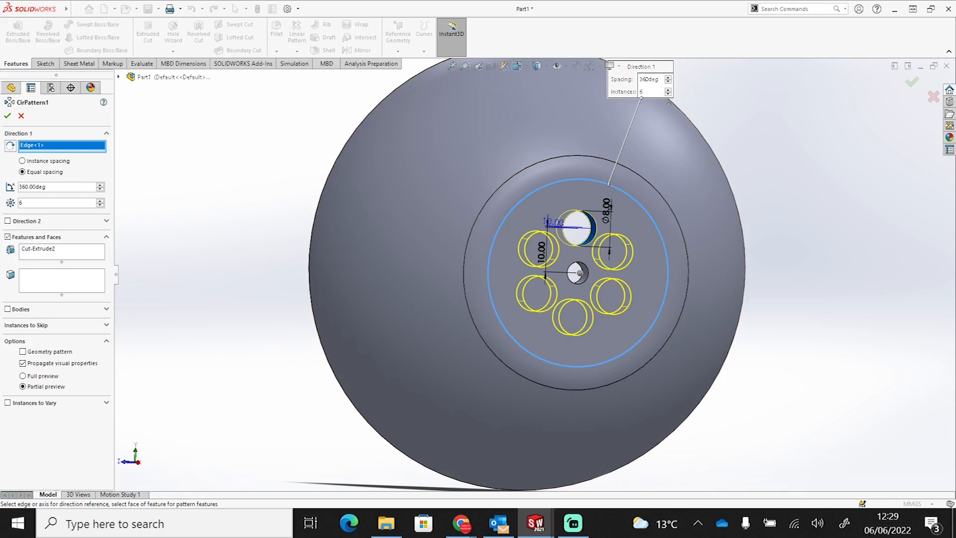
pyautogui.click(22, 161)
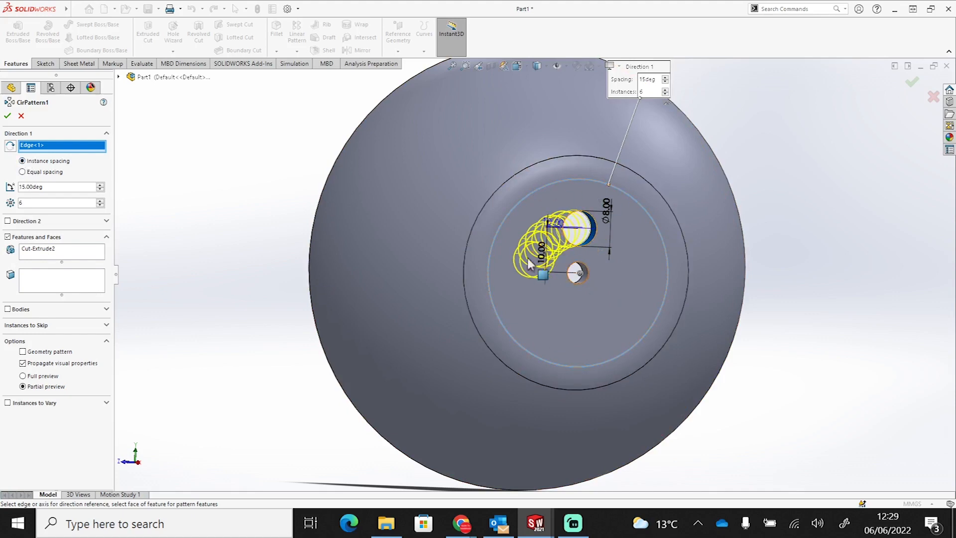
pyautogui.click(22, 172)
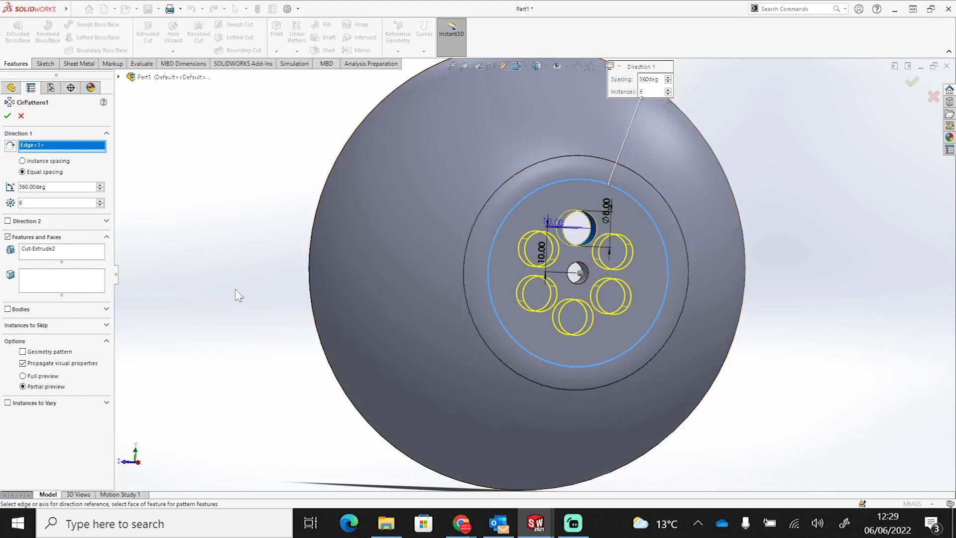
pyautogui.click(22, 376)
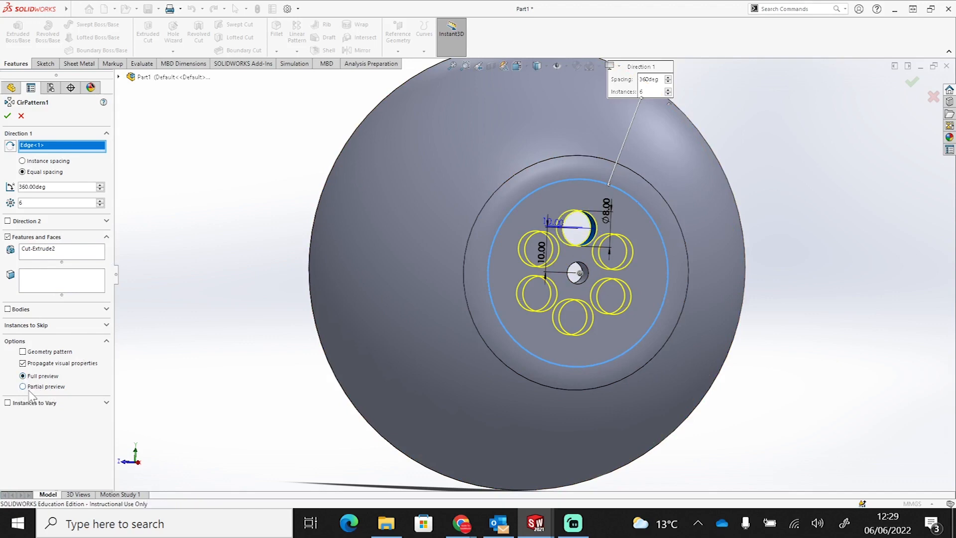
pyautogui.click(22, 386)
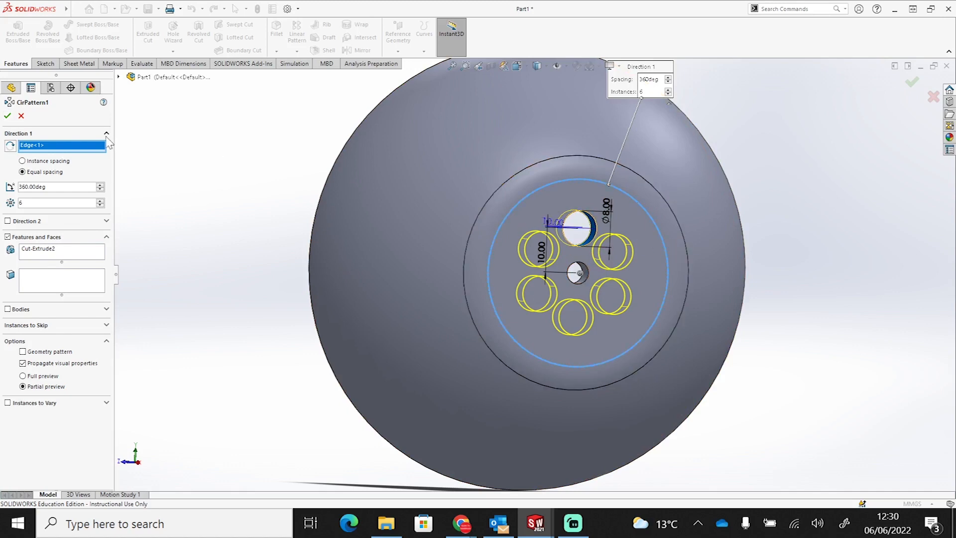
pyautogui.click(9, 117)
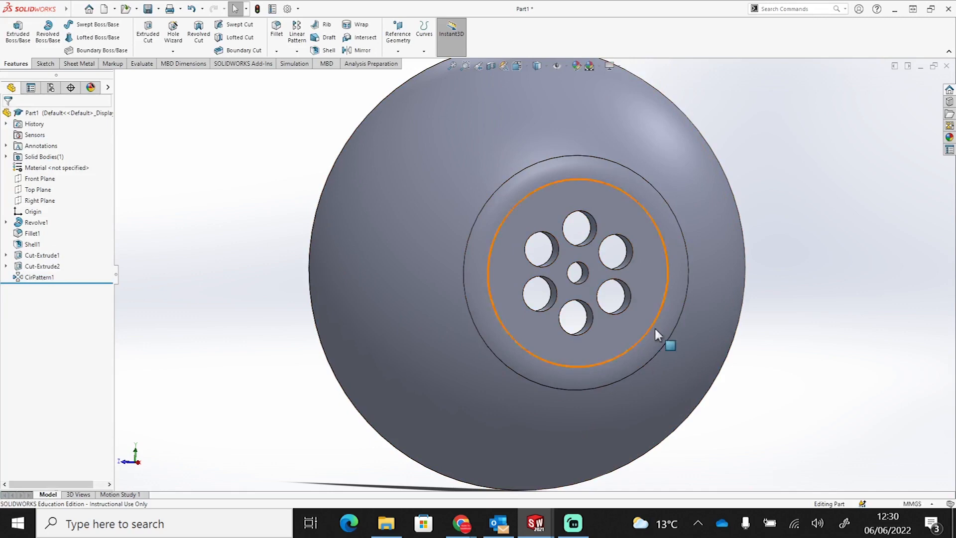
# Step: Assign the ABS plastic material from the SOLIDWORKS Materials library to the part
pyautogui.scroll(-3, 743, 358)
pyautogui.moveTo(742, 359); pyautogui.dragTo(744, 371, button='middle')
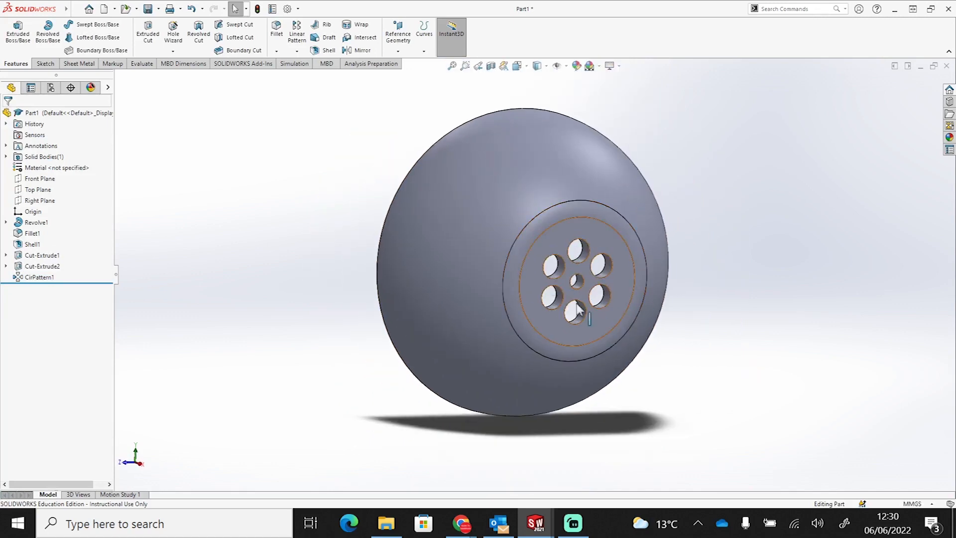
pyautogui.moveTo(401, 348); pyautogui.dragTo(204, 248, button='middle')
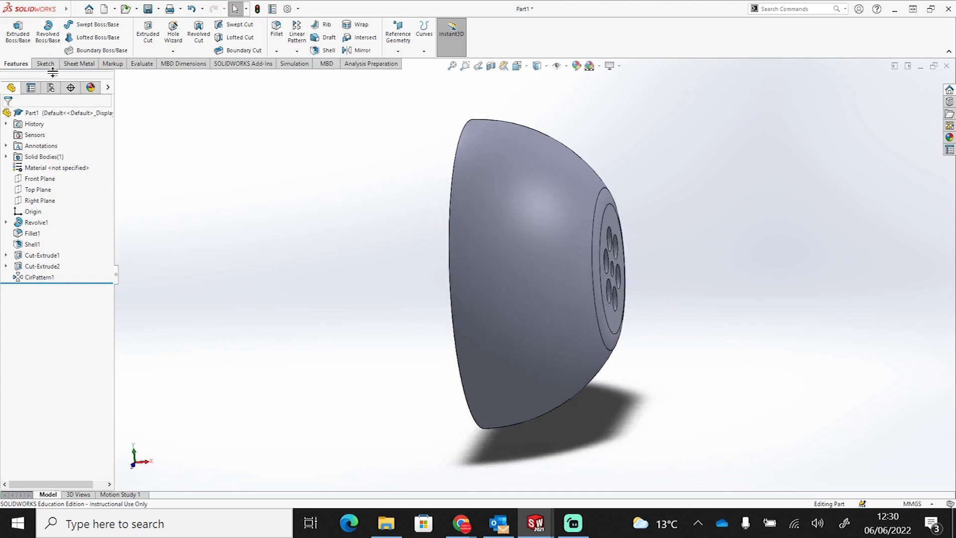
pyautogui.rightClick(42, 168)
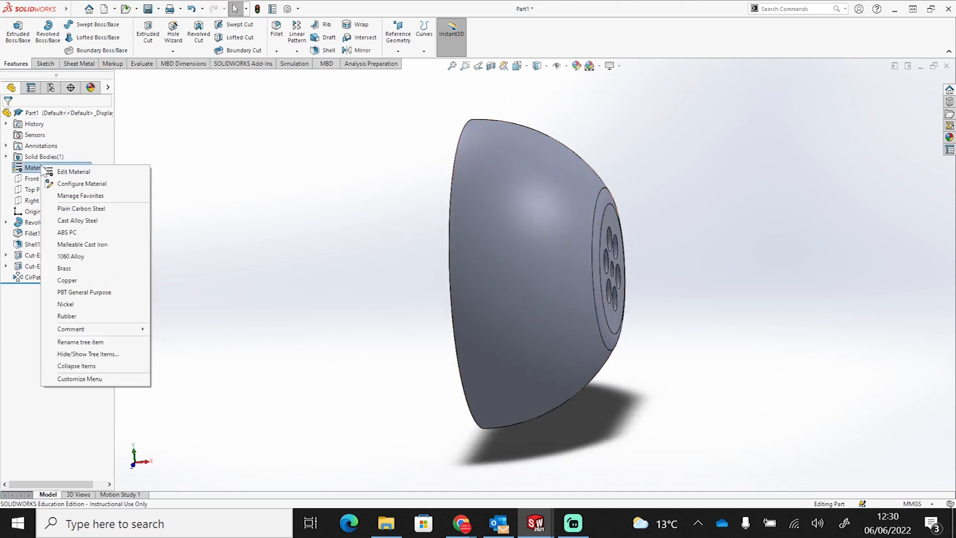
pyautogui.click(73, 172)
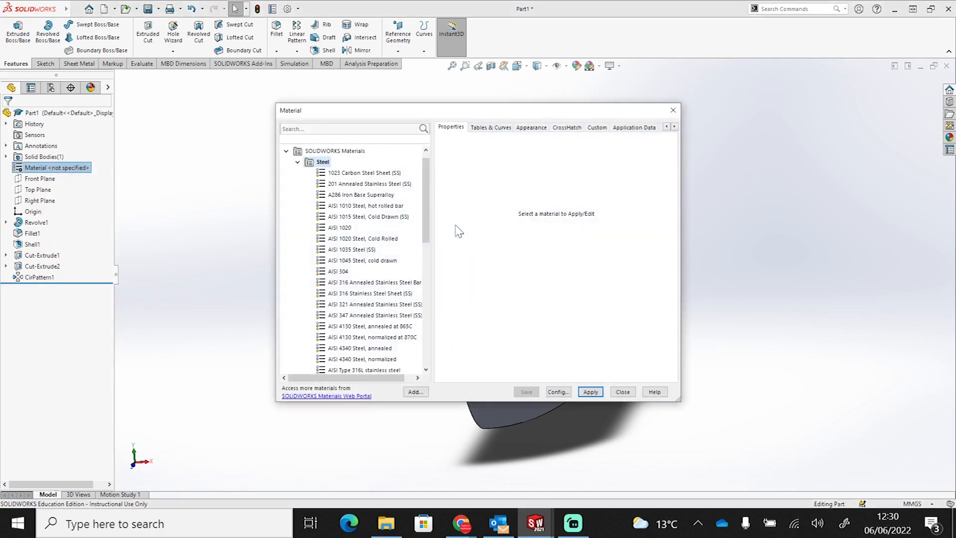
pyautogui.click(298, 163)
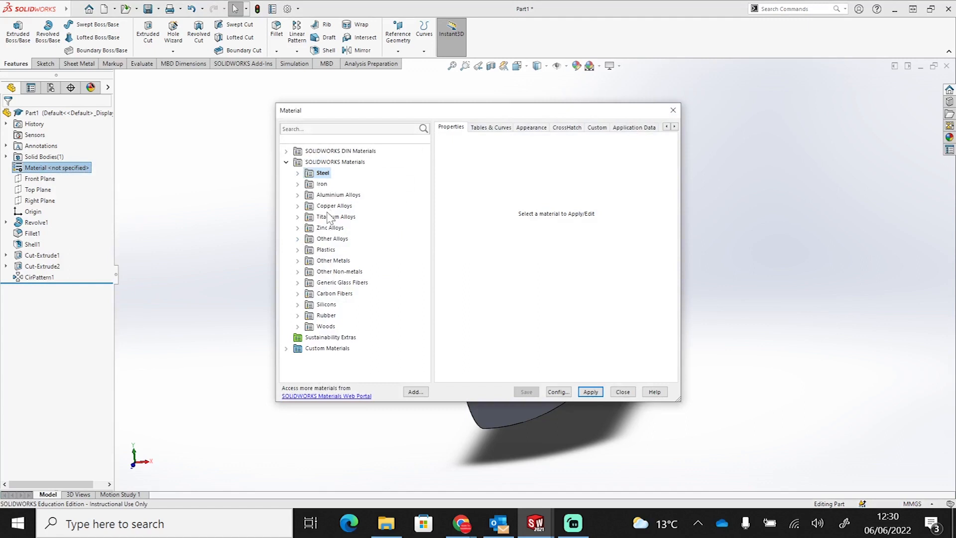
pyautogui.click(298, 249)
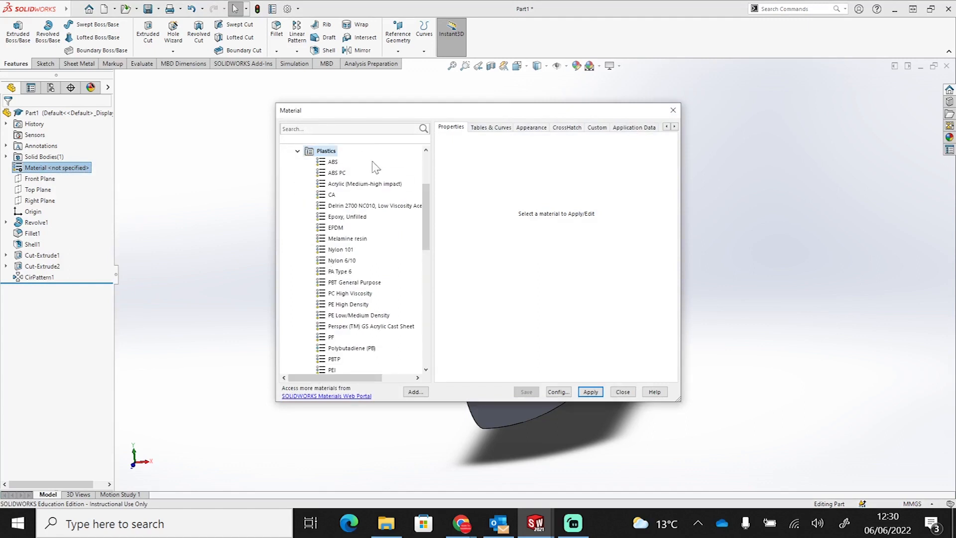
pyautogui.click(333, 162)
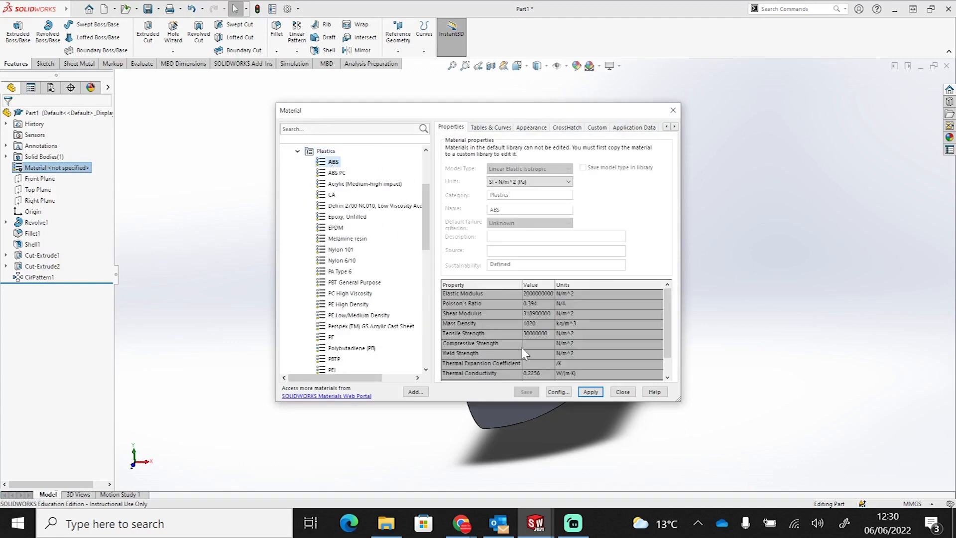
pyautogui.click(590, 392)
pyautogui.click(622, 392)
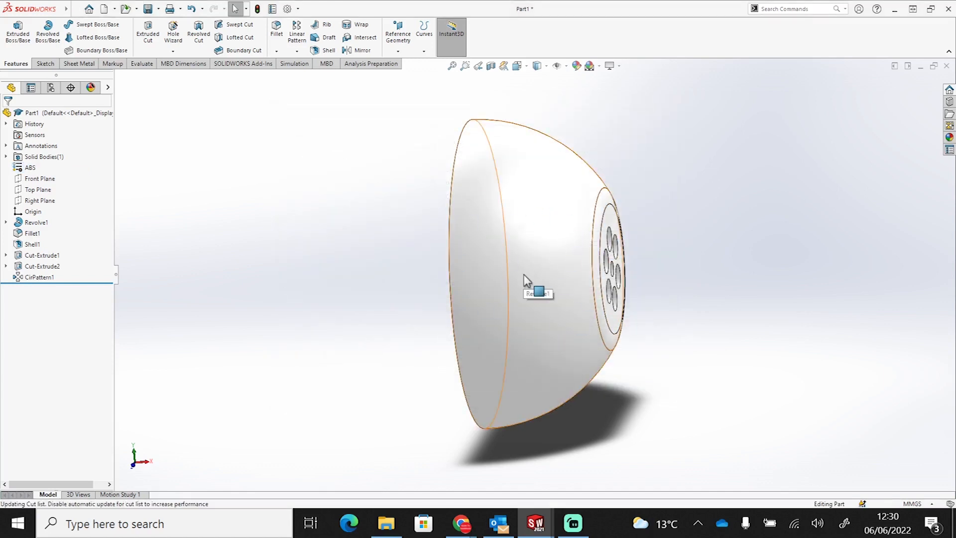
# Step: Set the whole part's appearance colour to light red, RGB 255, 128, 128
pyautogui.rightClick(547, 251)
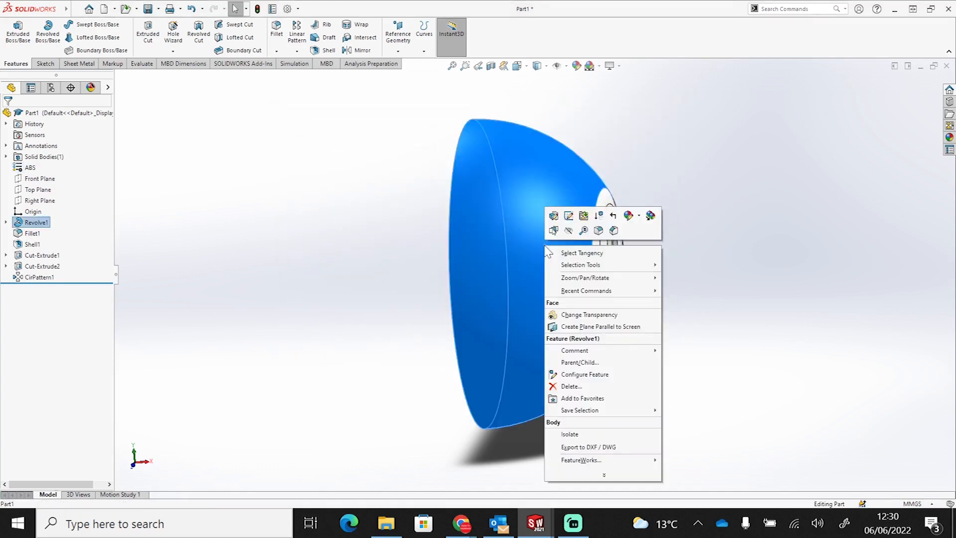
pyautogui.moveTo(629, 218)
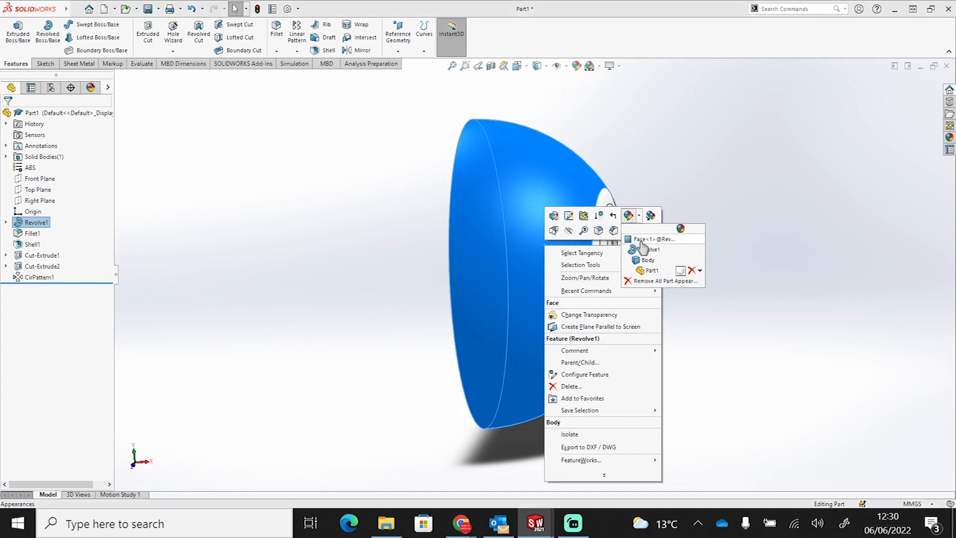
pyautogui.click(659, 270)
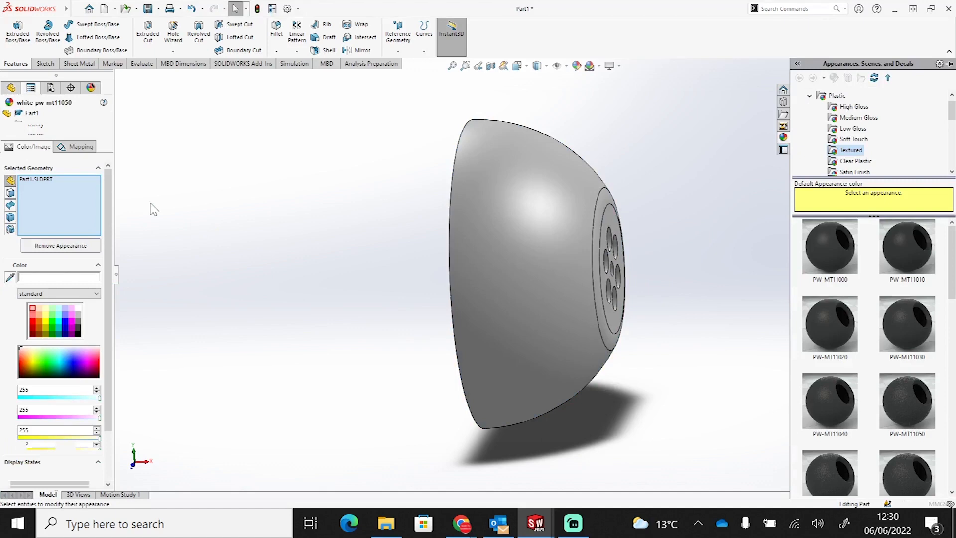
pyautogui.click(35, 319)
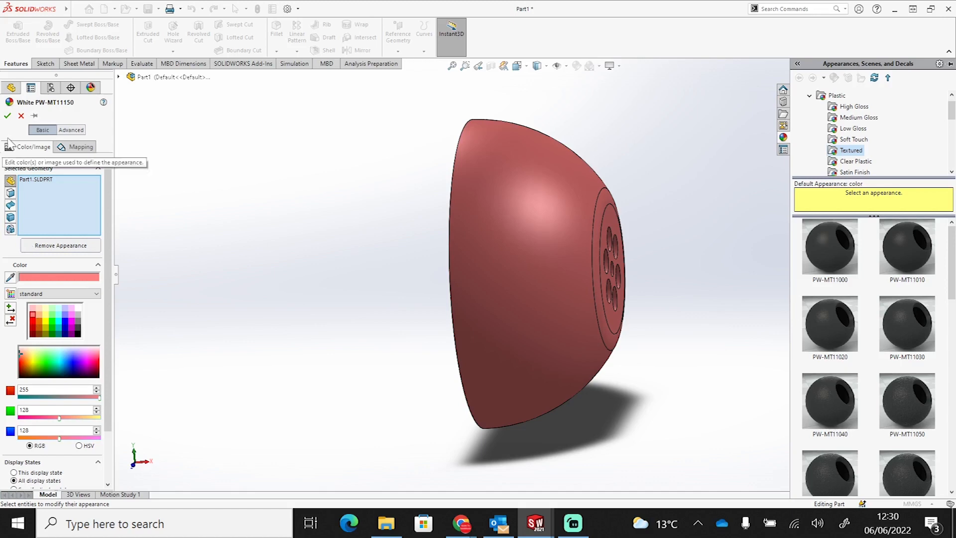
pyautogui.click(8, 116)
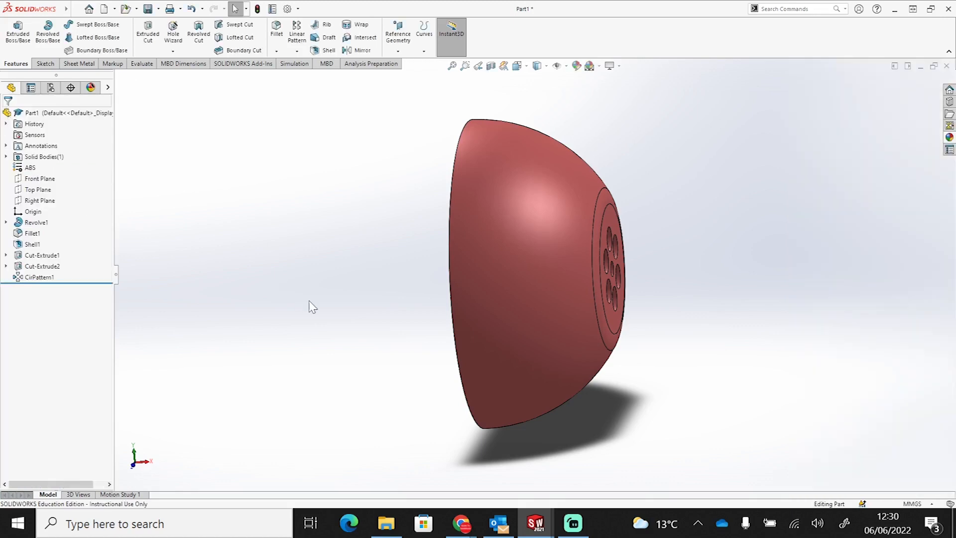
pyautogui.moveTo(759, 264); pyautogui.dragTo(790, 314, button='middle')
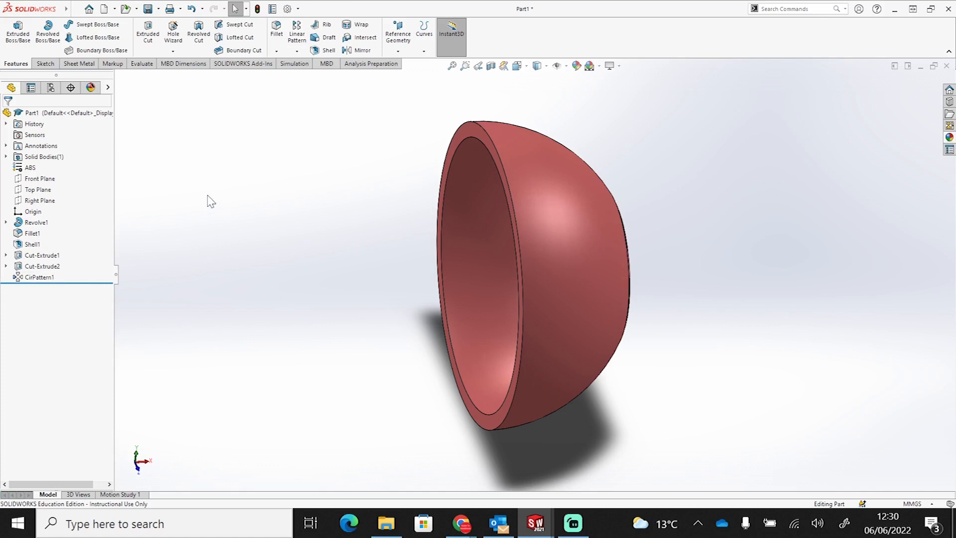
pyautogui.moveTo(326, 287); pyautogui.dragTo(350, 305, button='middle')
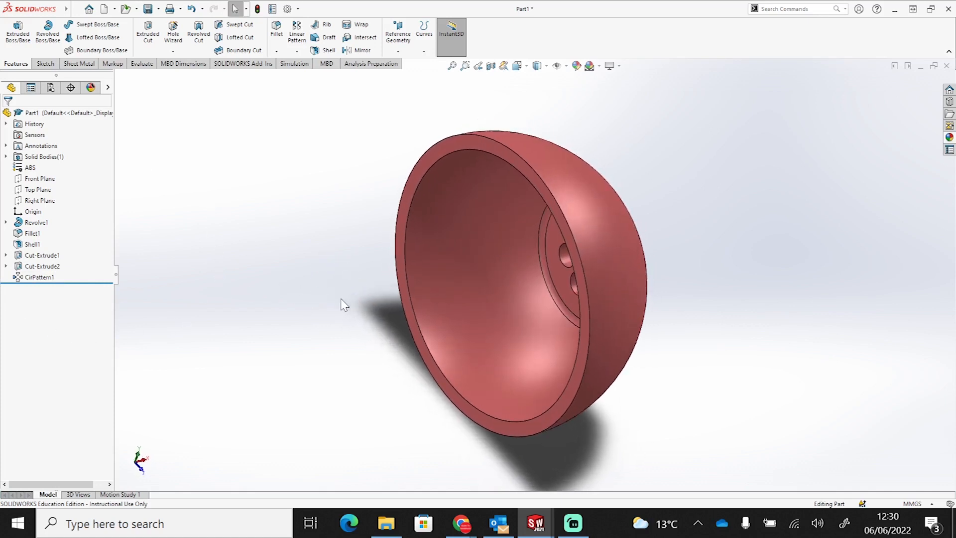